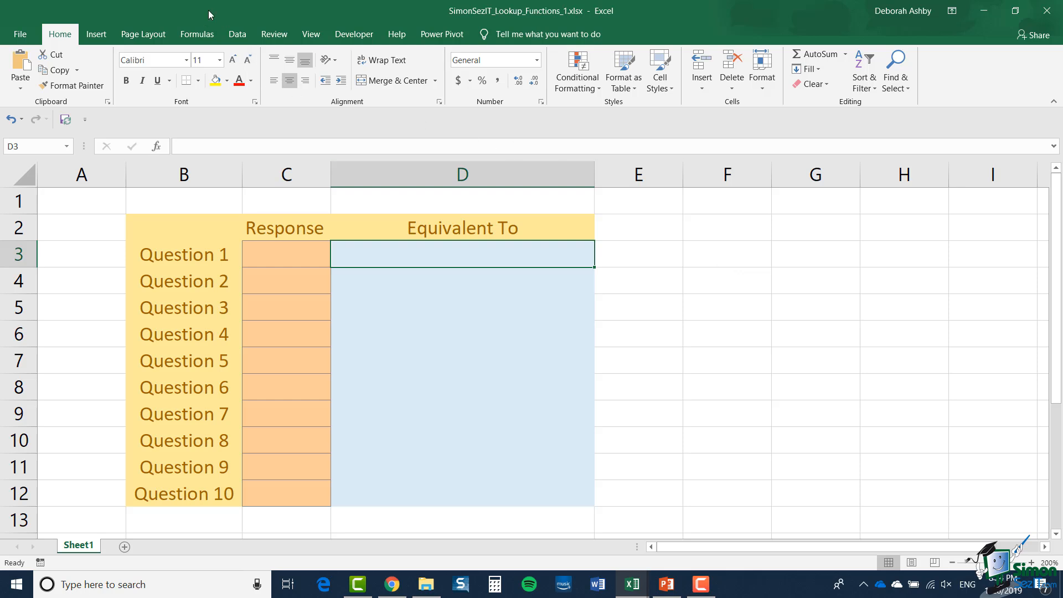
# Insert a CHOOSE function in D3 using the Question 1 response cell C3 as the index number
pyautogui.click(197, 34)
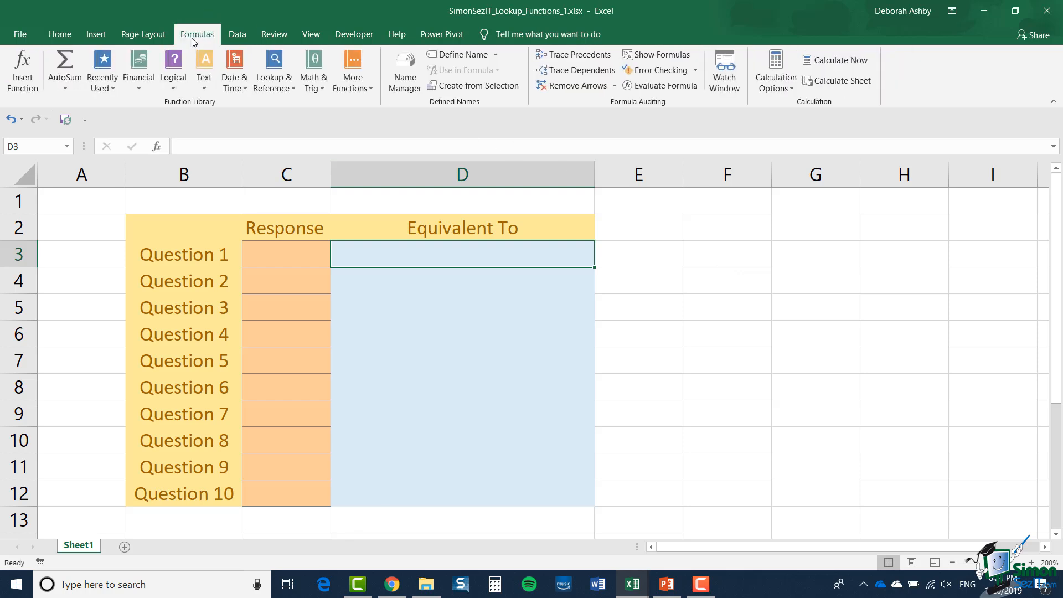
pyautogui.click(291, 89)
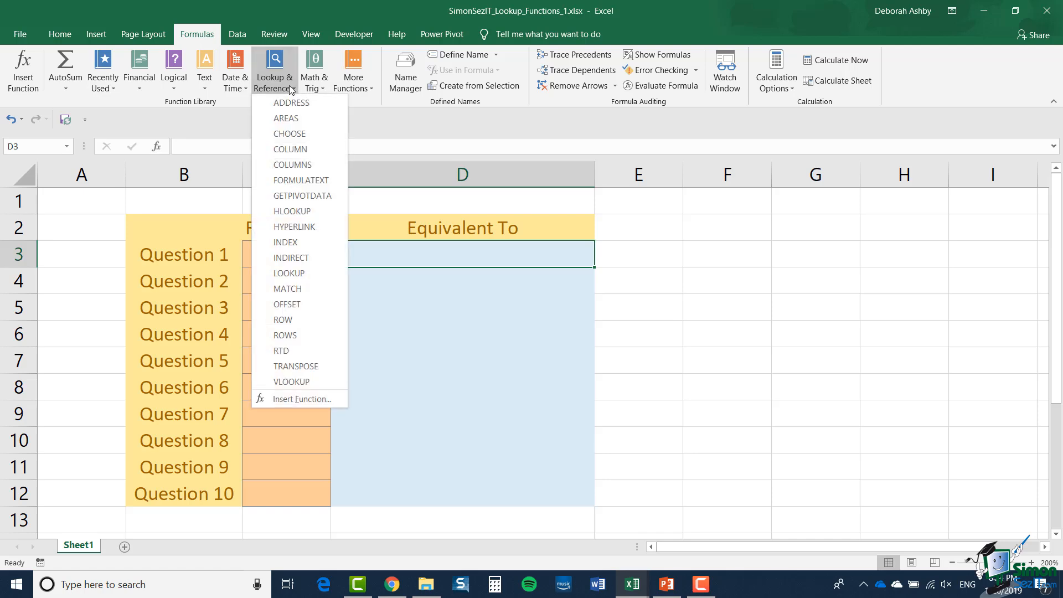
pyautogui.click(321, 134)
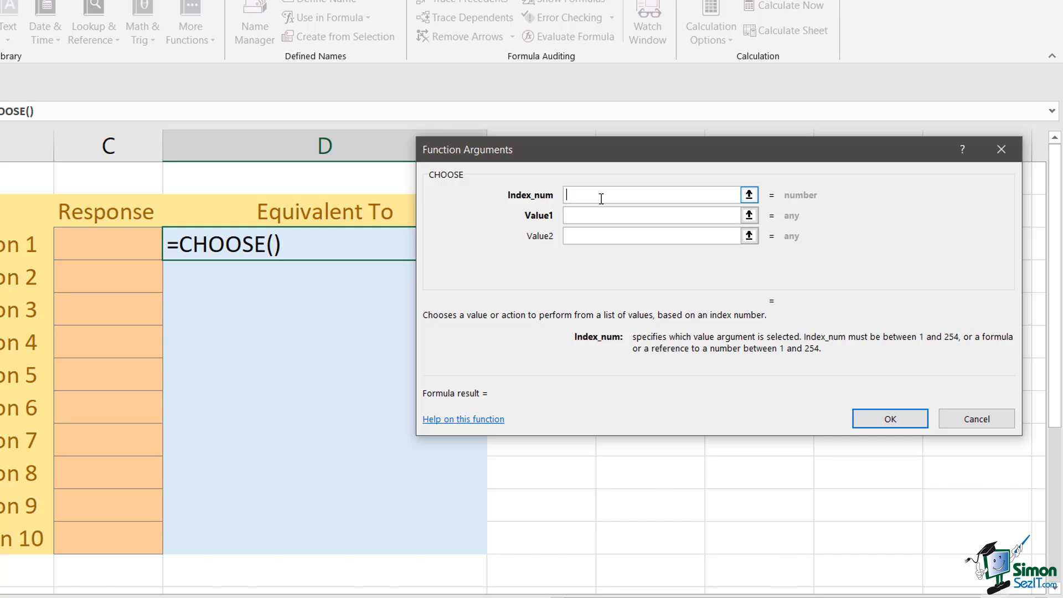
pyautogui.click(115, 241)
pyautogui.press('Tab')
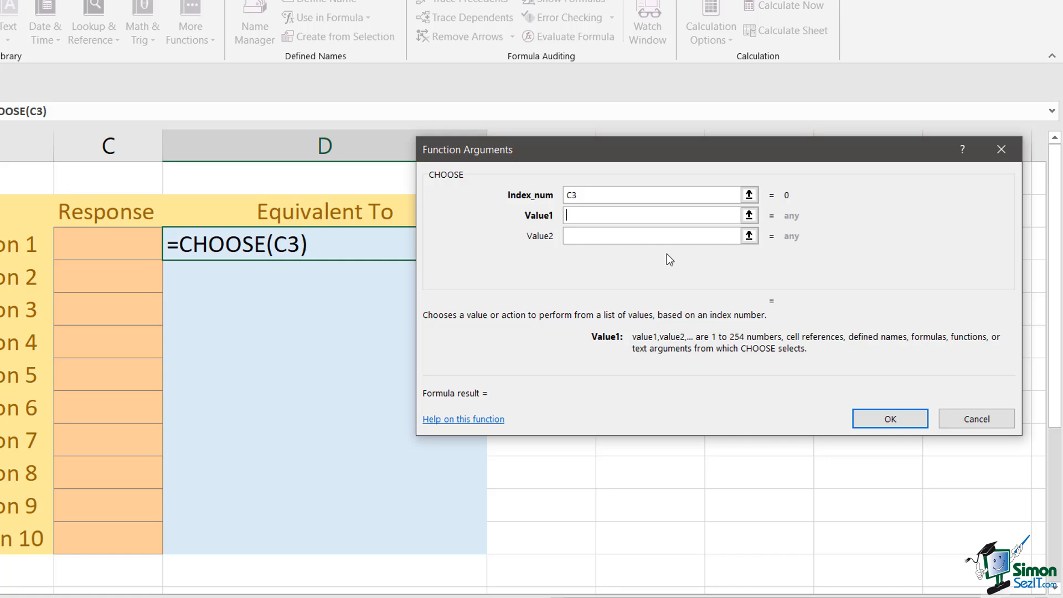
# Complete the CHOOSE values in order: "Strongly Agree", "Agree", "Neither Agree or Disagree", "Disagree" and "Strongly Disagree"
pyautogui.write('"Strongly Agree"')
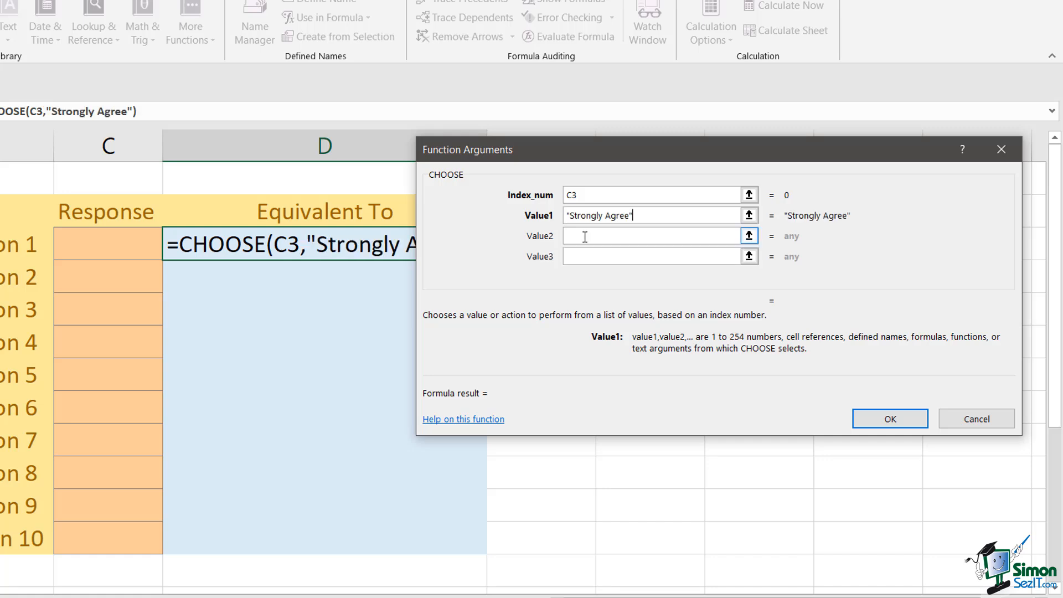
pyautogui.click(585, 237)
pyautogui.write('"Agree"')
pyautogui.click(675, 257)
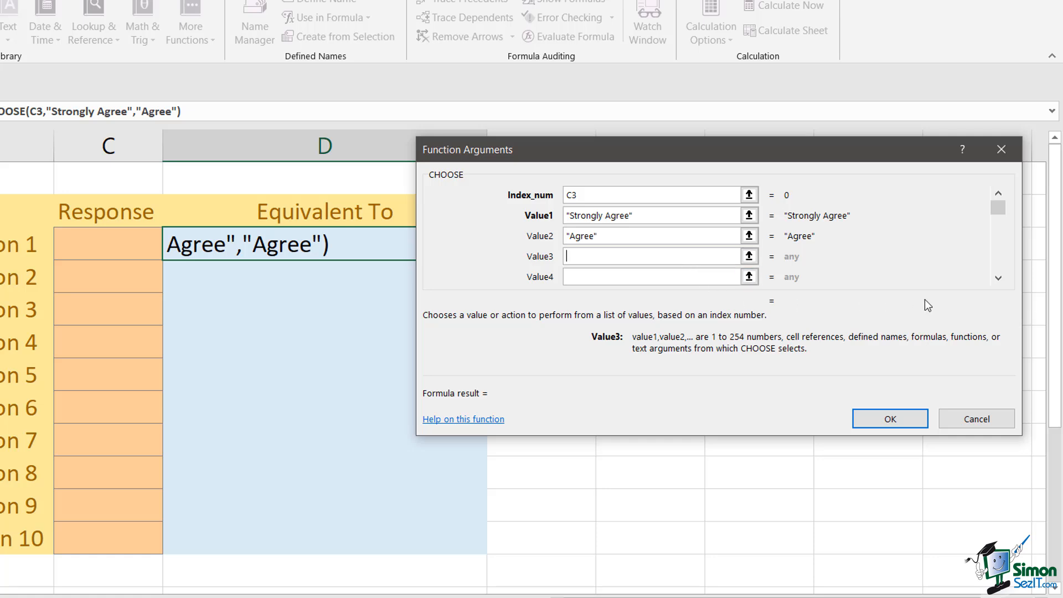
pyautogui.write('"Neither Agree or Disagree"')
pyautogui.press('Tab')
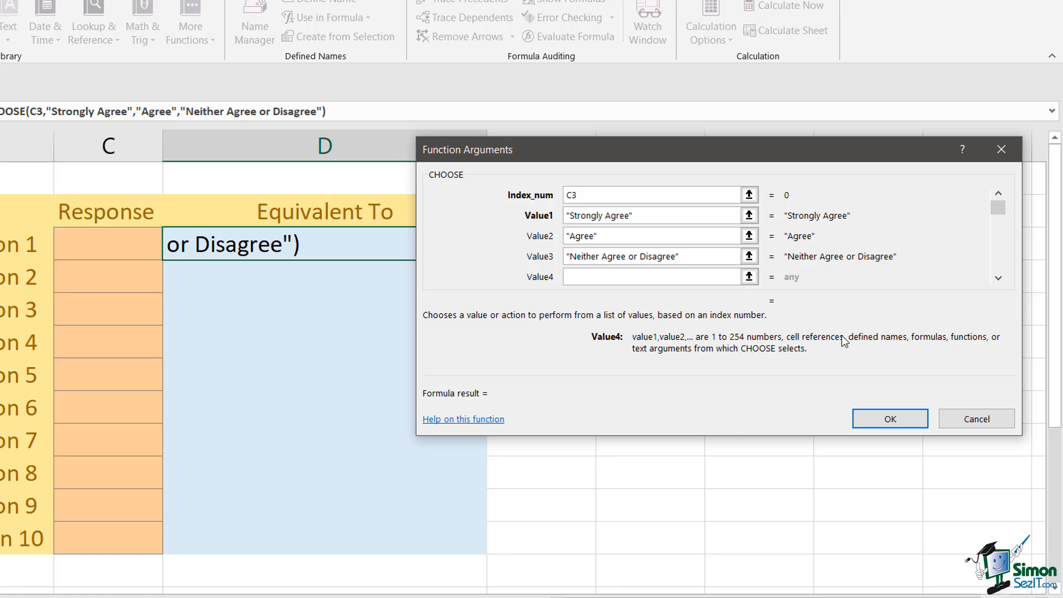
pyautogui.write('"Disagree"')
pyautogui.press('Tab')
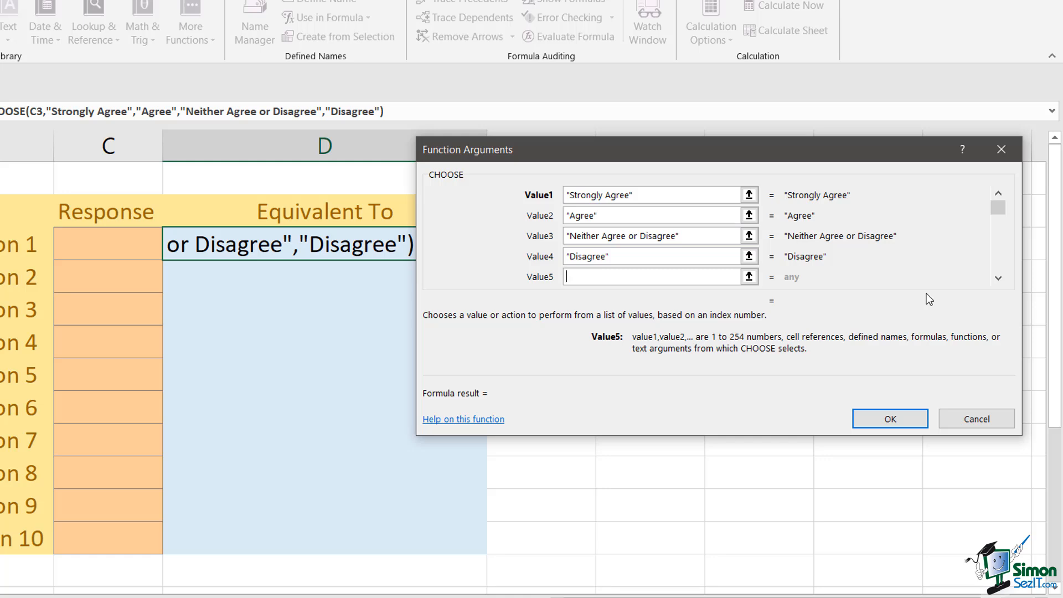
pyautogui.write('"Strongly Disagree"')
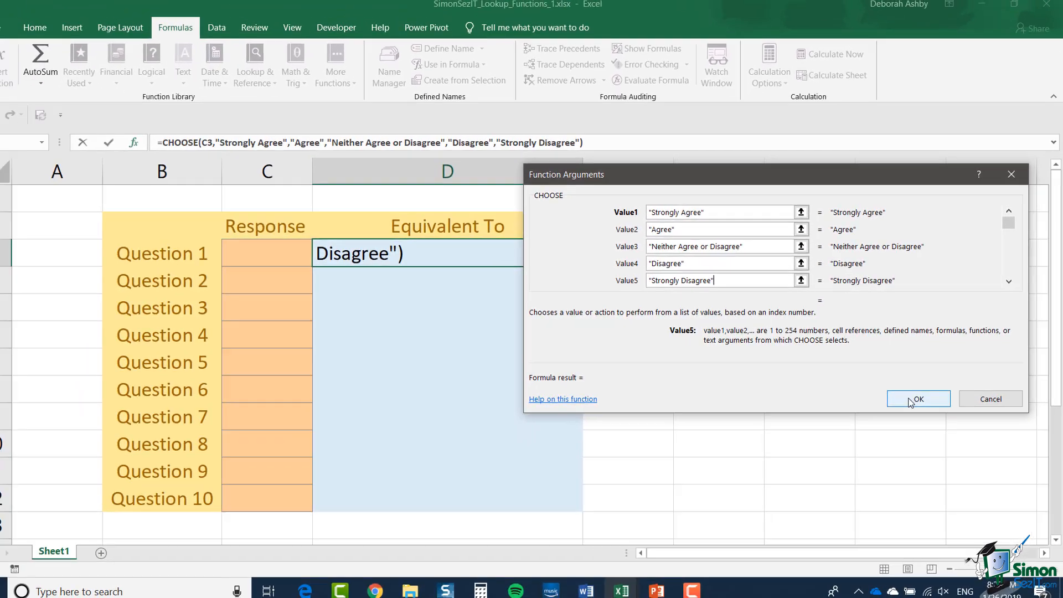
pyautogui.click(880, 419)
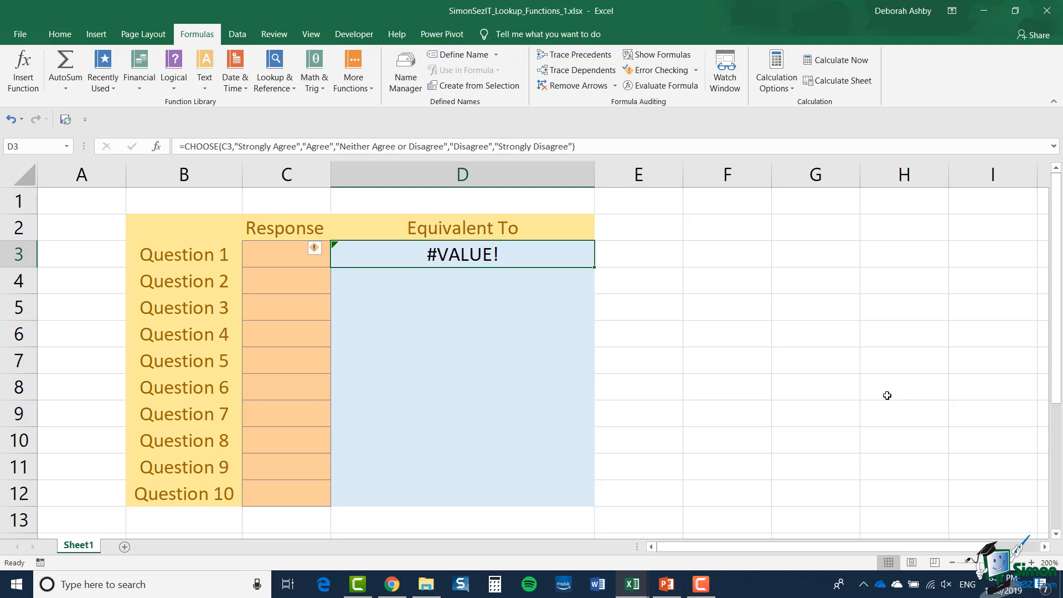
# Test the CHOOSE formula by entering 2 and then 4 as the Question 1 response
pyautogui.click(287, 258)
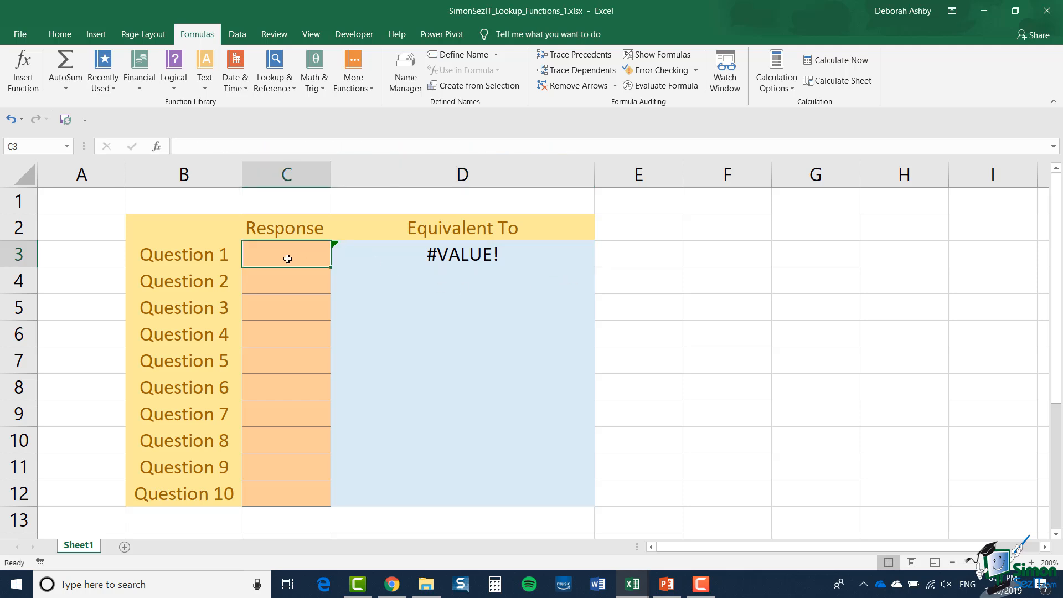
pyautogui.write('2')
pyautogui.press('Return')
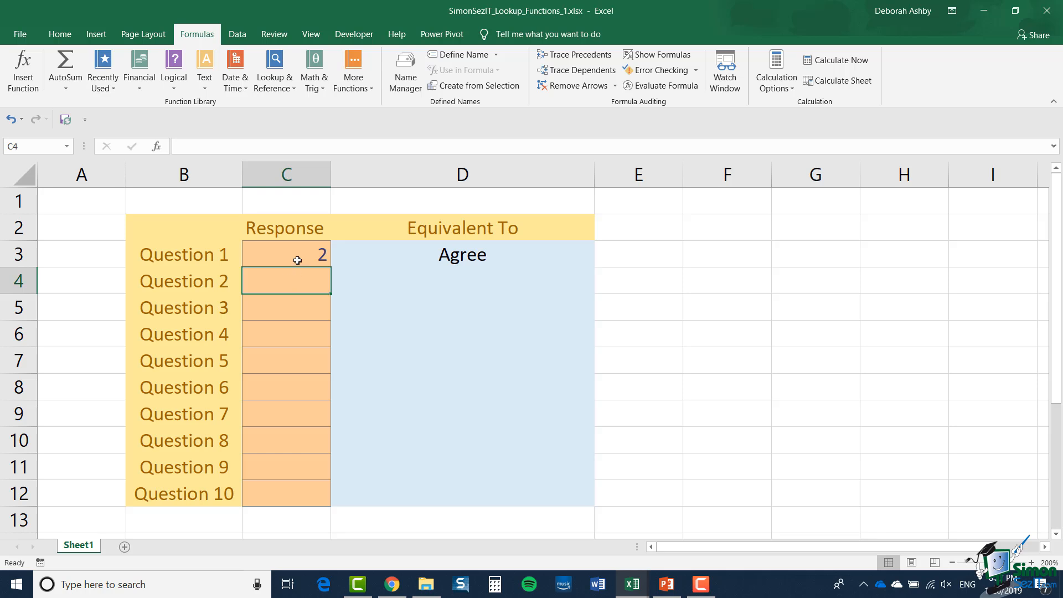
pyautogui.click(297, 261)
pyautogui.write('4')
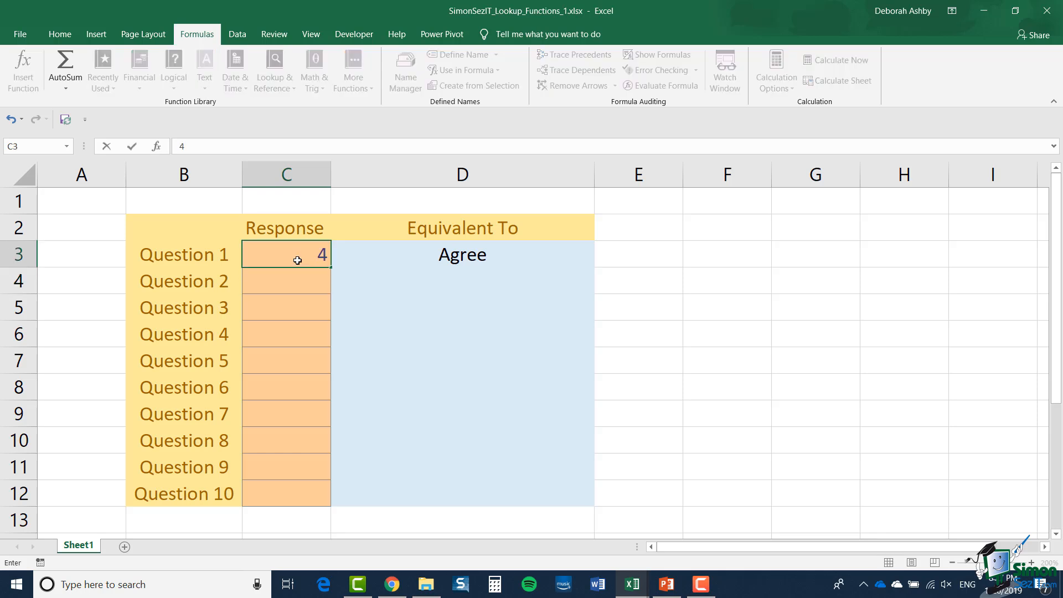
pyautogui.press('Return')
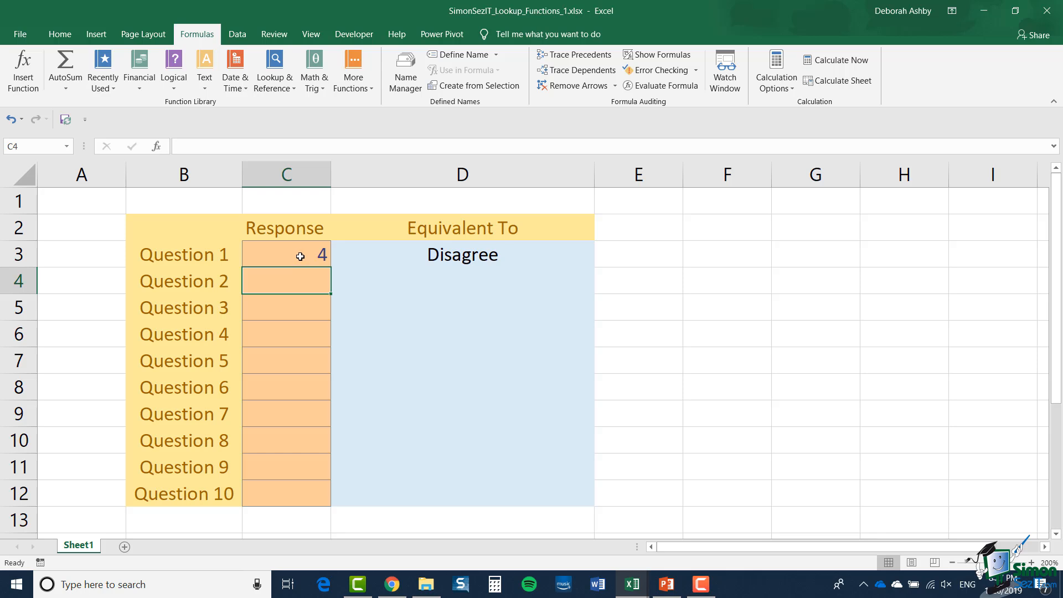
# Test how decimal responses are handled by entering 3.6 and then 0.8 for Question 1
pyautogui.click(299, 256)
pyautogui.write('3.6')
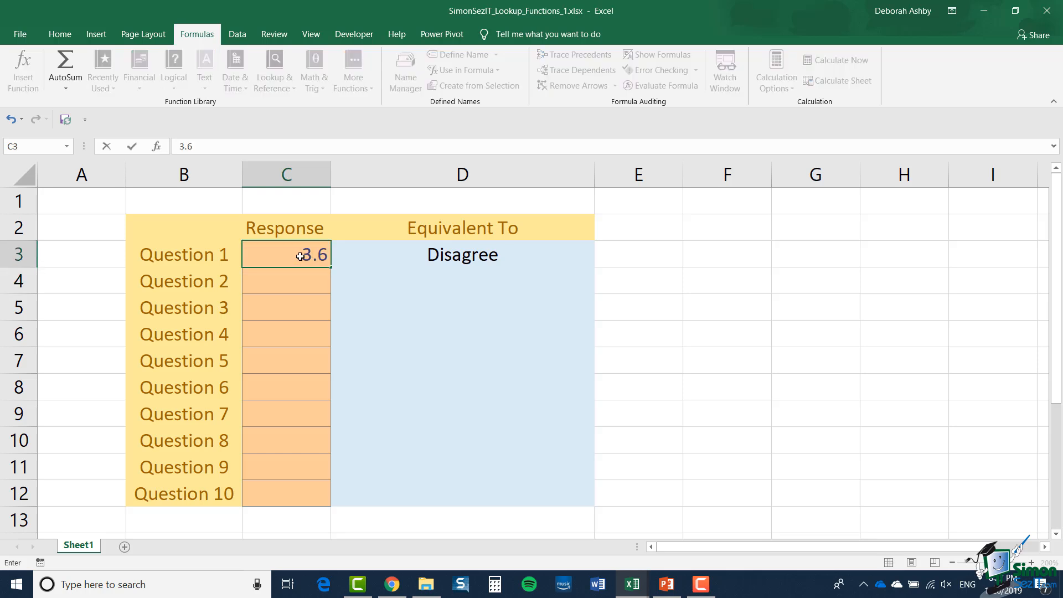
pyautogui.press('Return')
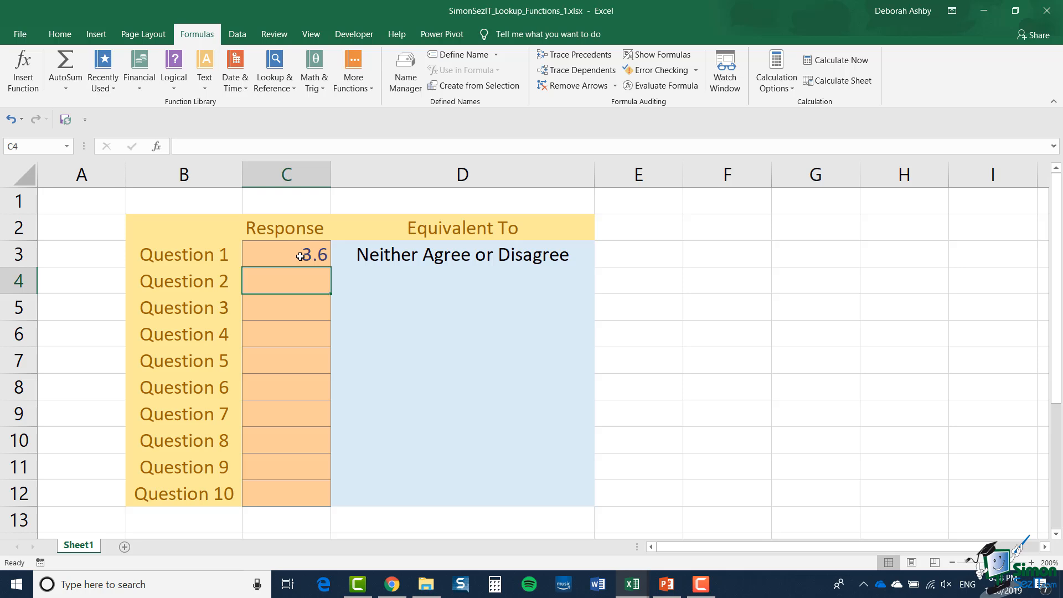
pyautogui.click(300, 256)
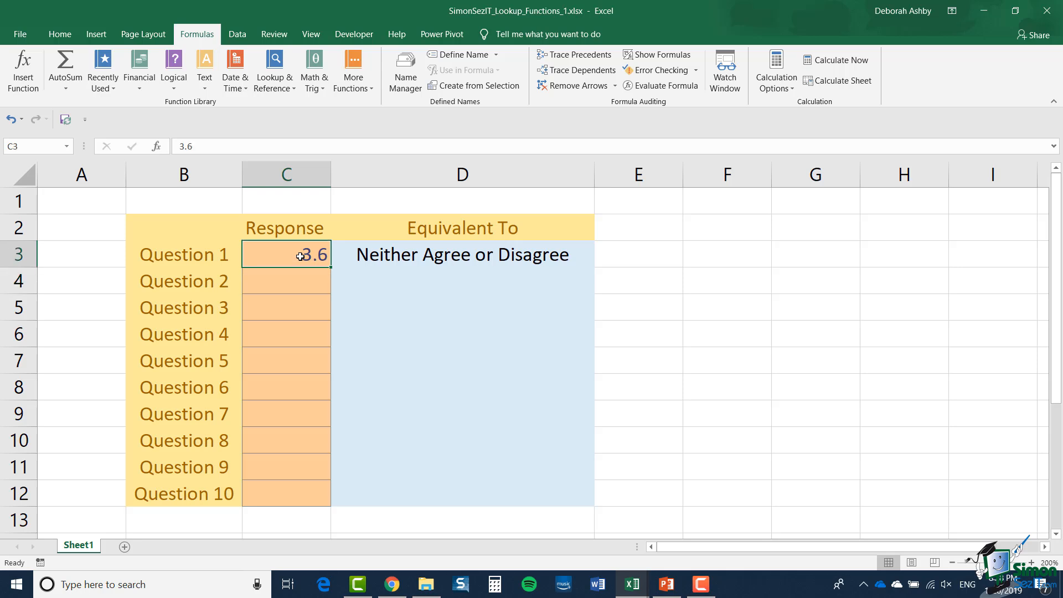
pyautogui.write('-0.8')
pyautogui.press('Return')
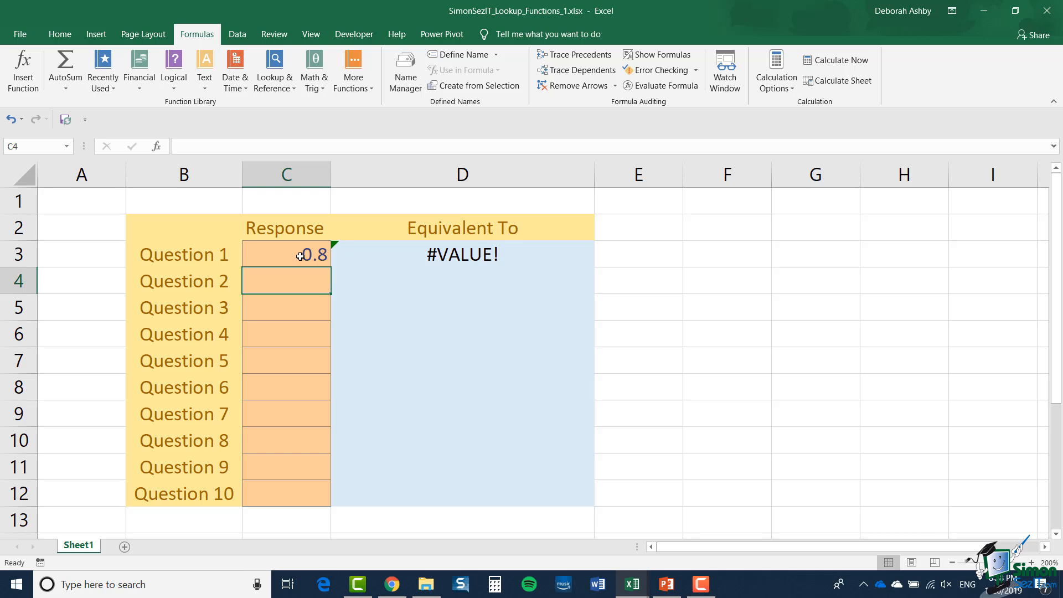
# Set the Question 1 response to 6 to test a value beyond the five choices
pyautogui.click(299, 255)
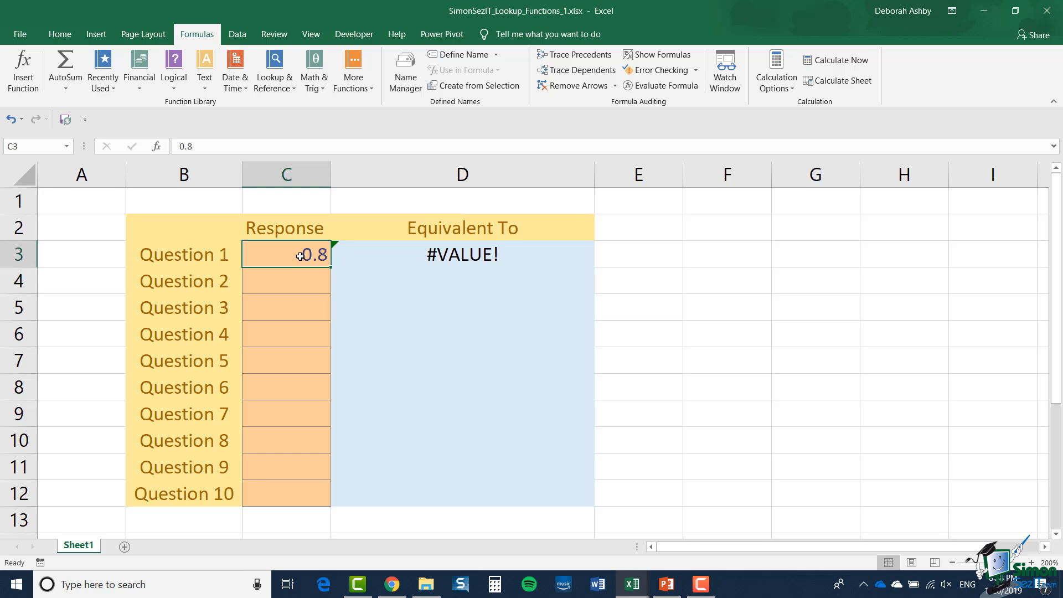
pyautogui.write('6')
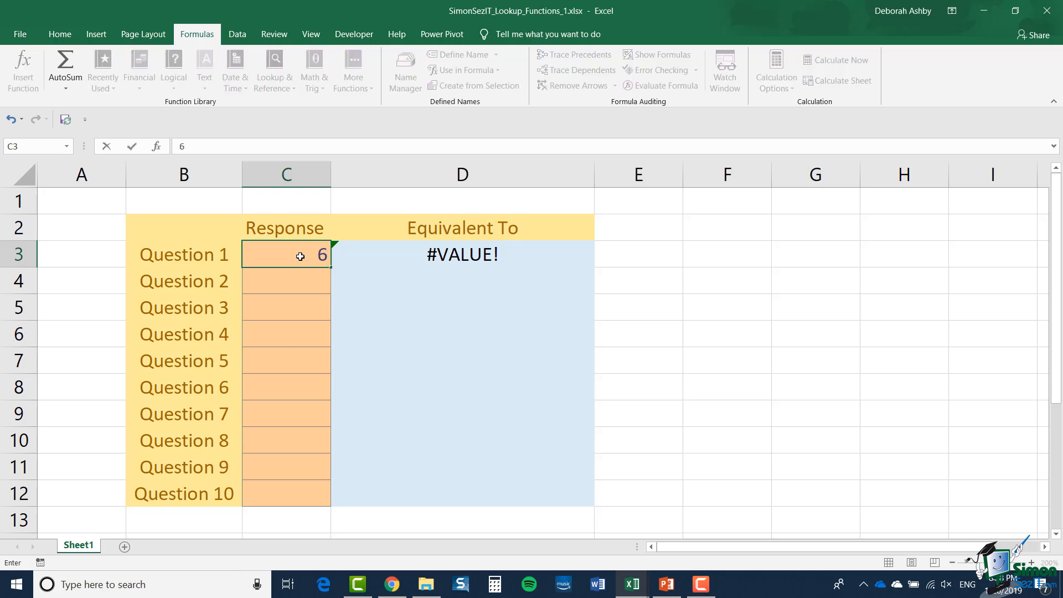
pyautogui.press('Return')
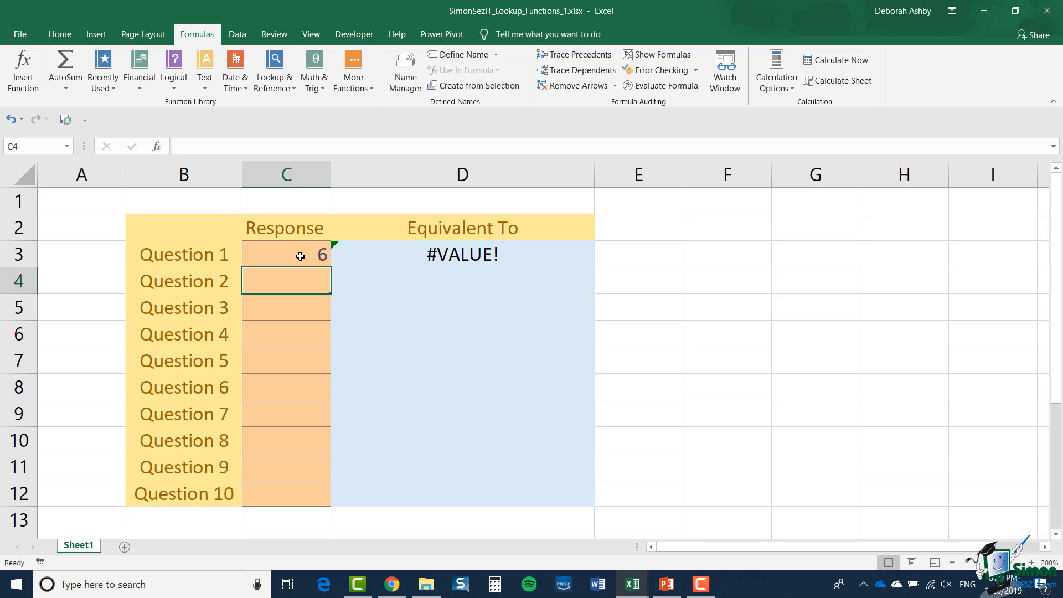
# Wrap D3's CHOOSE formula in IFERROR with " " as the error value, and fill it down through Question 10
pyautogui.click(413, 254)
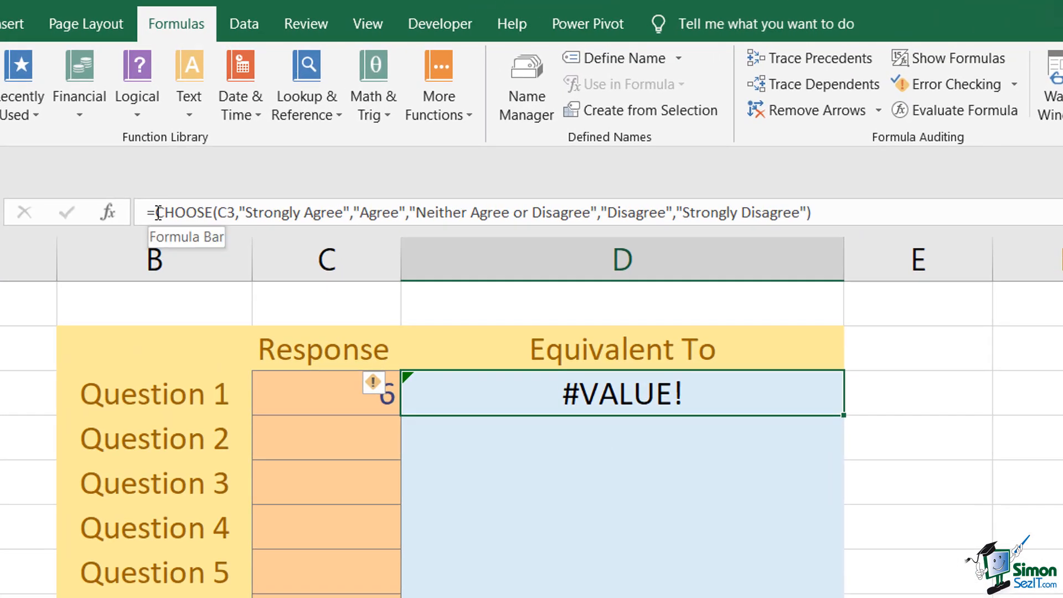
pyautogui.click(157, 212)
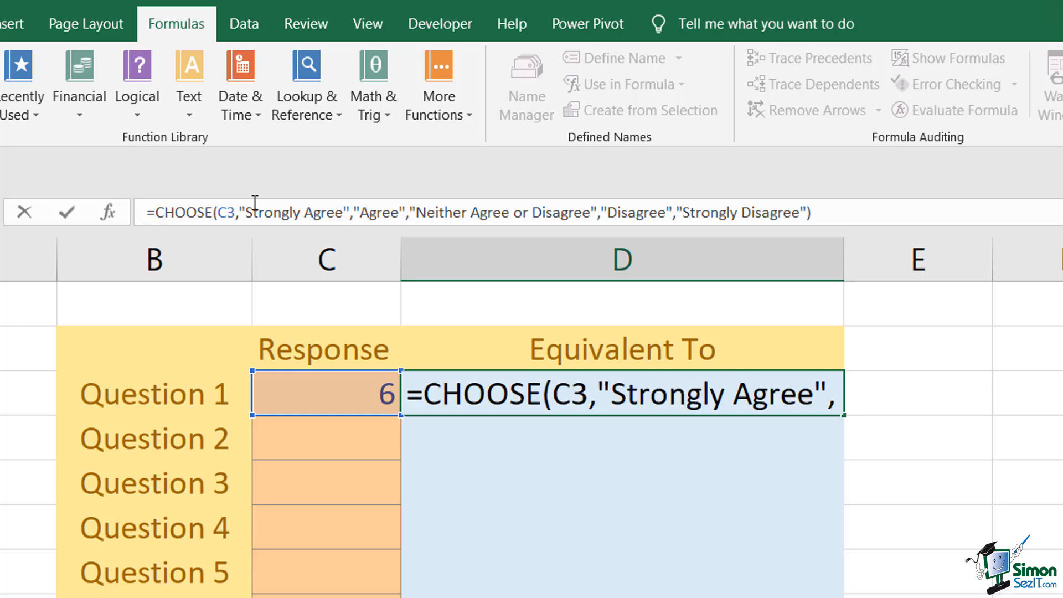
pyautogui.write('IFERROR(')
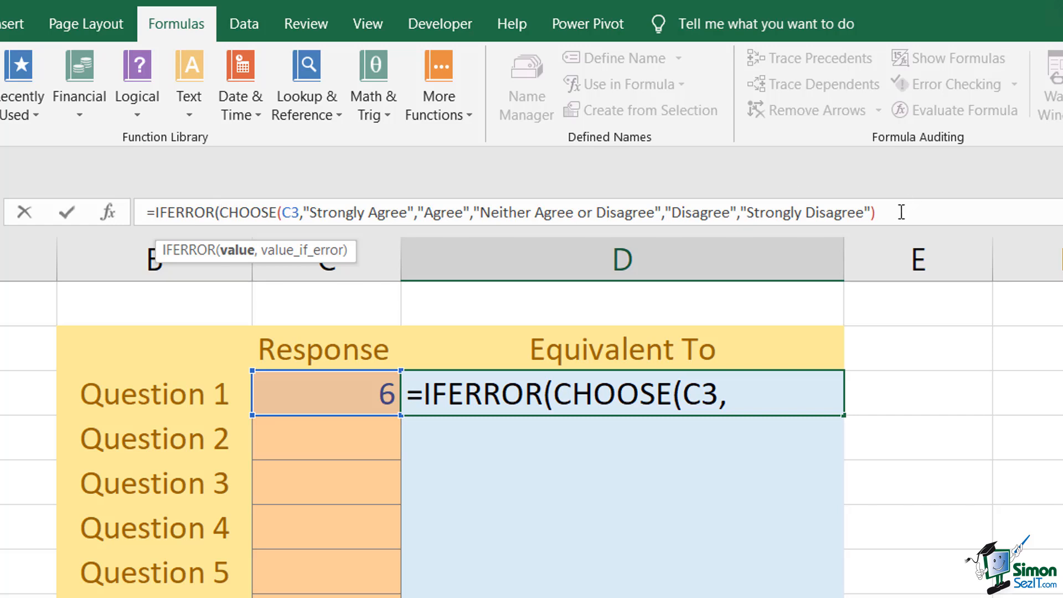
pyautogui.click(941, 213)
pyautogui.write(',')
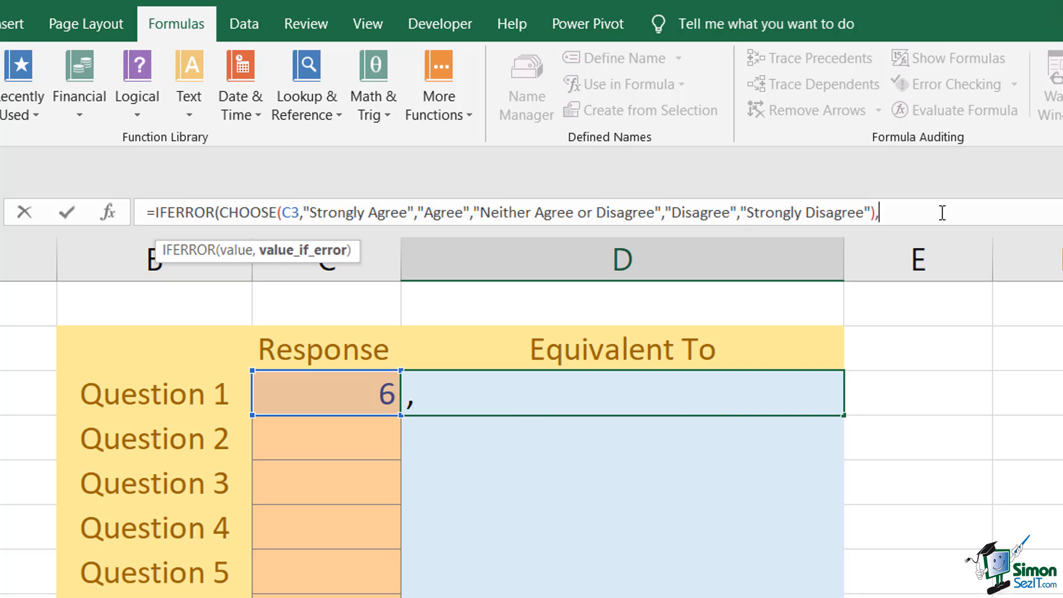
pyautogui.write('" ")')
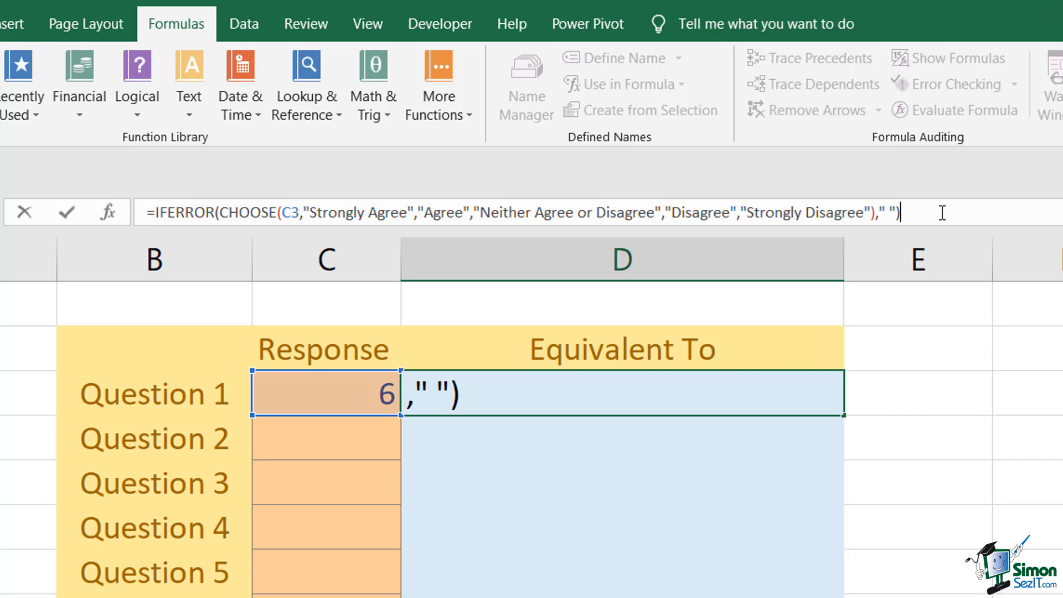
pyautogui.press('Return')
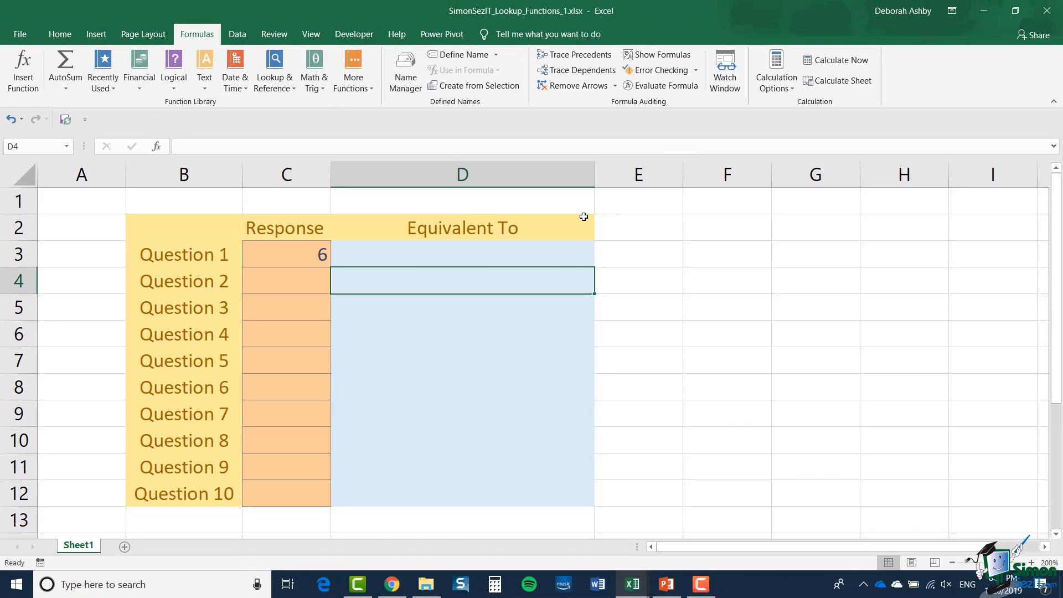
pyautogui.click(566, 255)
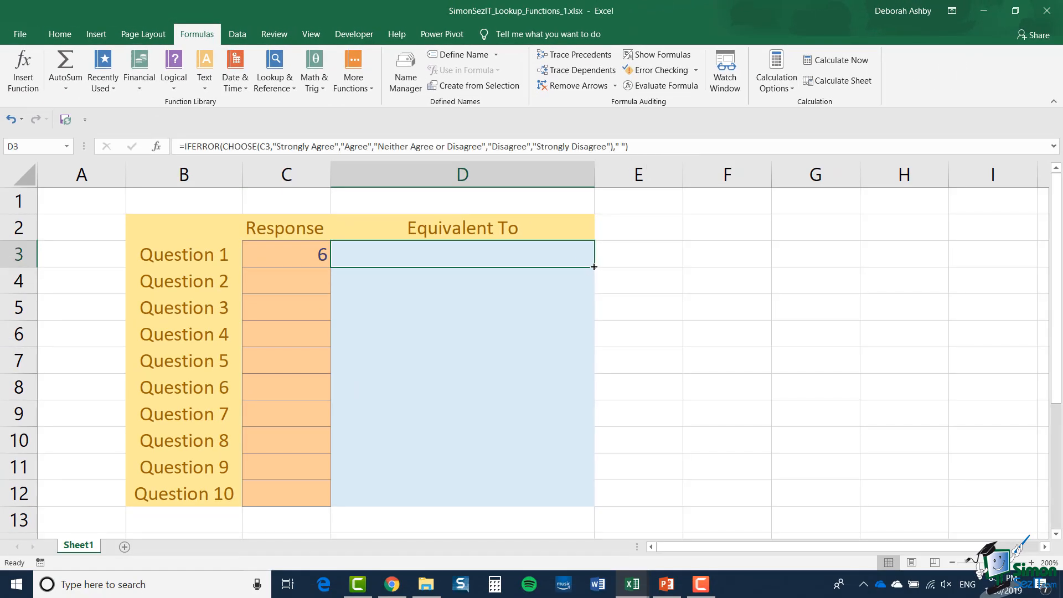
pyautogui.doubleClick(593, 266)
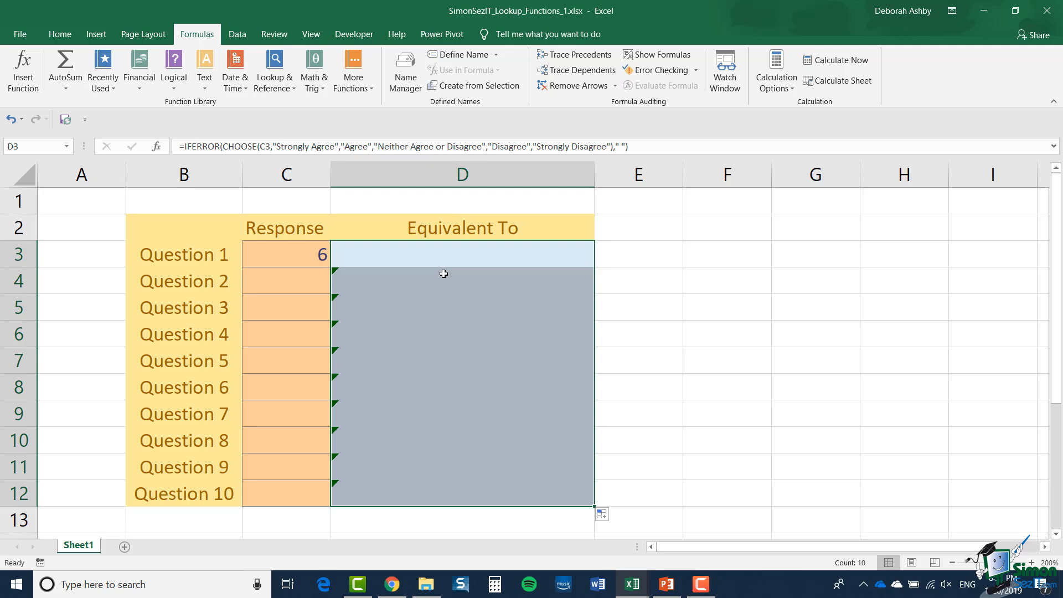
# Enter the responses 3, 1 and 0 for Questions 2, 3 and 4
pyautogui.click(317, 283)
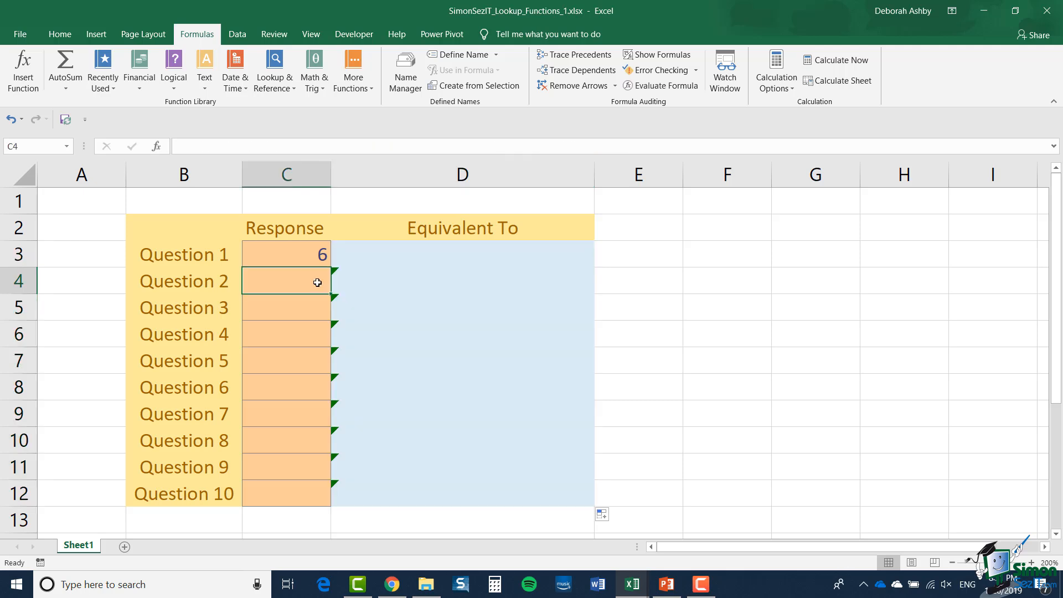
pyautogui.write('3')
pyautogui.press('Return')
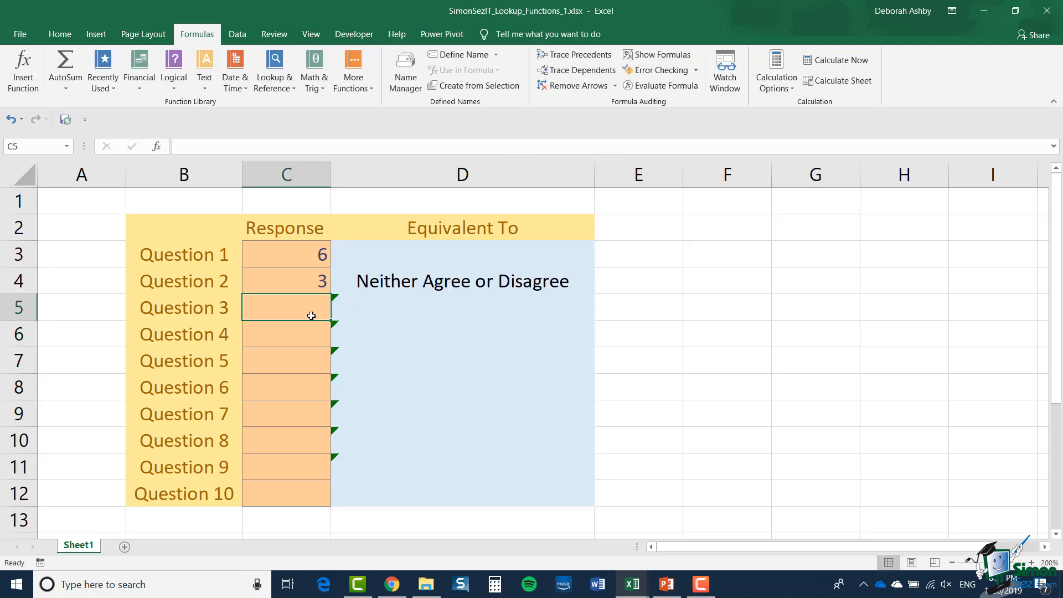
pyautogui.write('1')
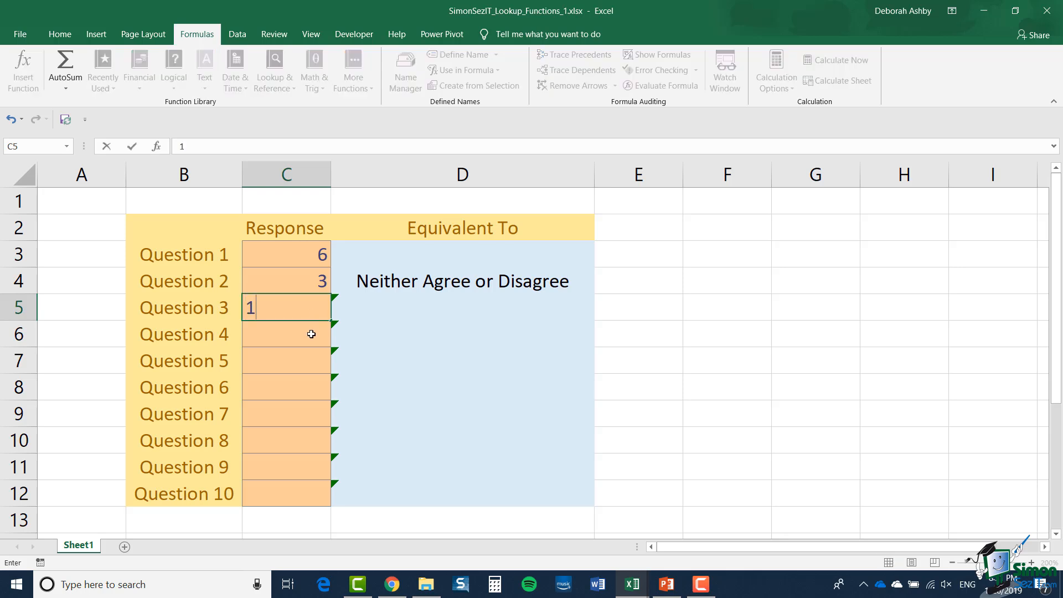
pyautogui.press('Return')
pyautogui.write('0')
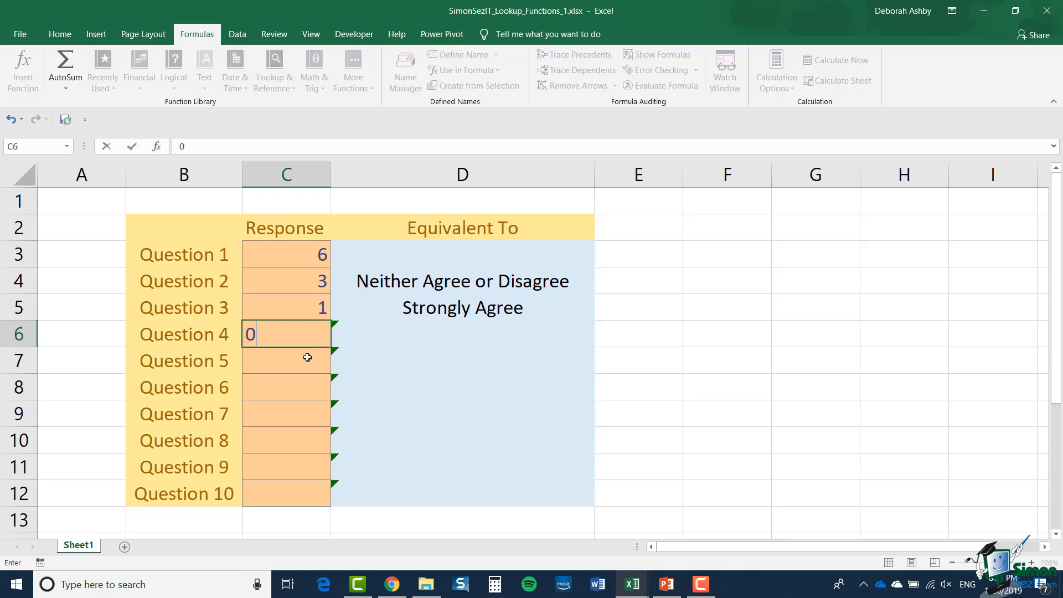
pyautogui.press('Return')
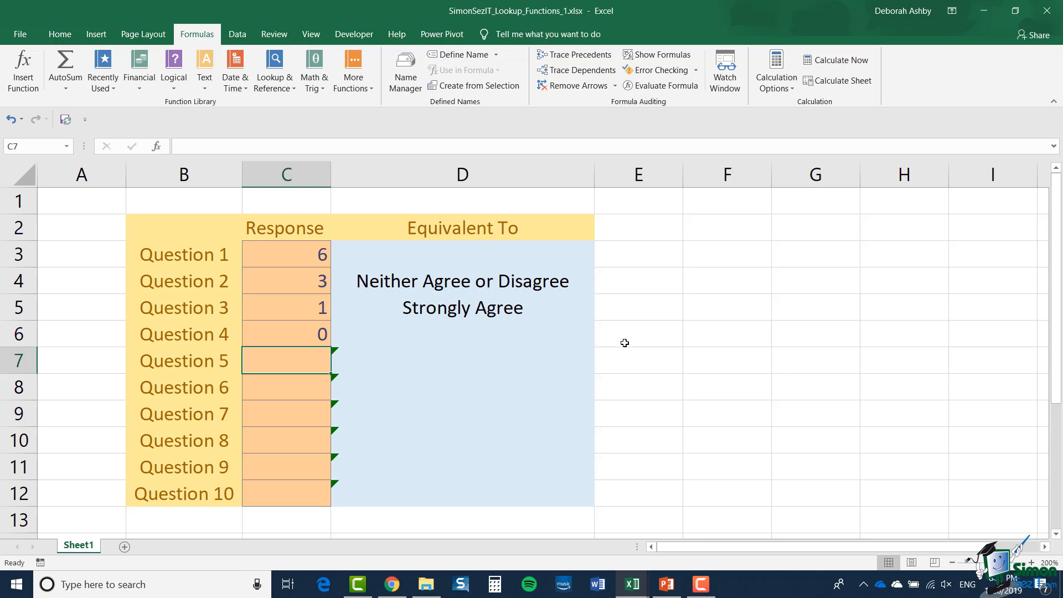
# Display the IFERROR formula of the Question 1 result cell D3 to examine its error value
pyautogui.click(498, 254)
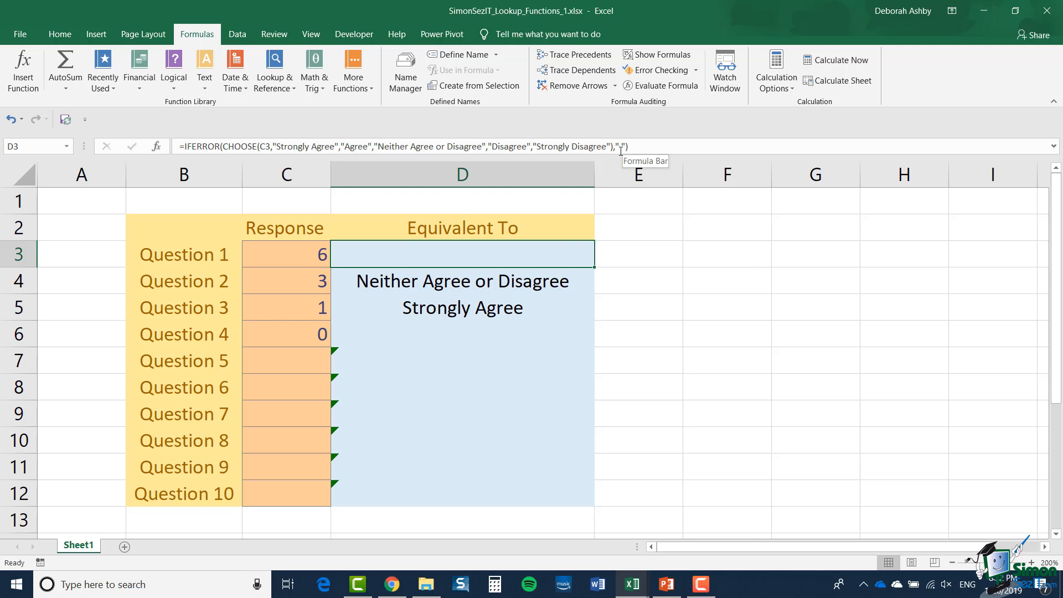
# Display the IFERROR formula in the Question 2 result cell D4 to examine its nested CHOOSE function
pyautogui.click(490, 284)
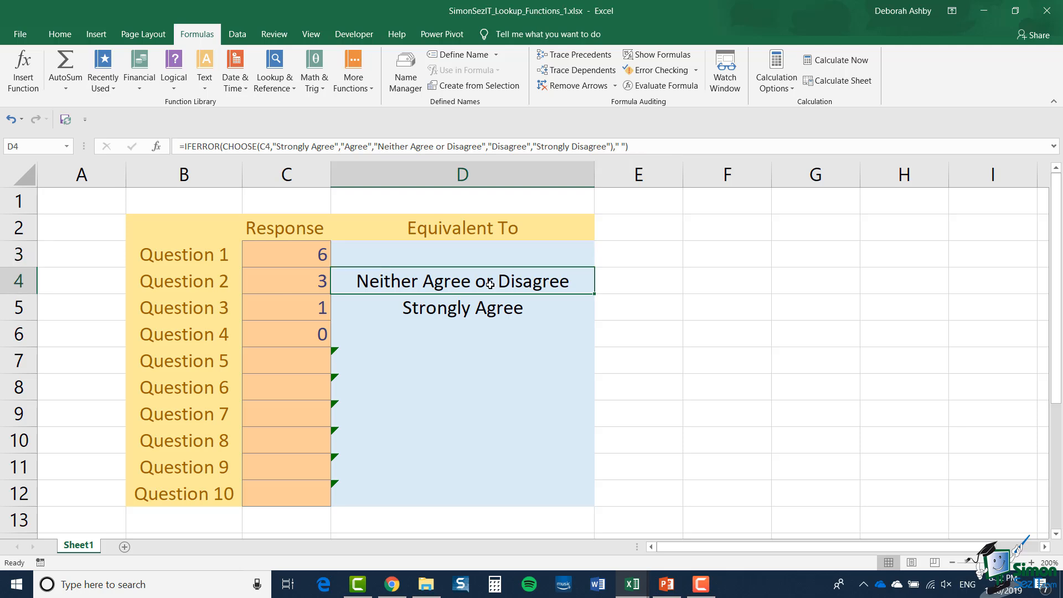
pyautogui.doubleClick(489, 284)
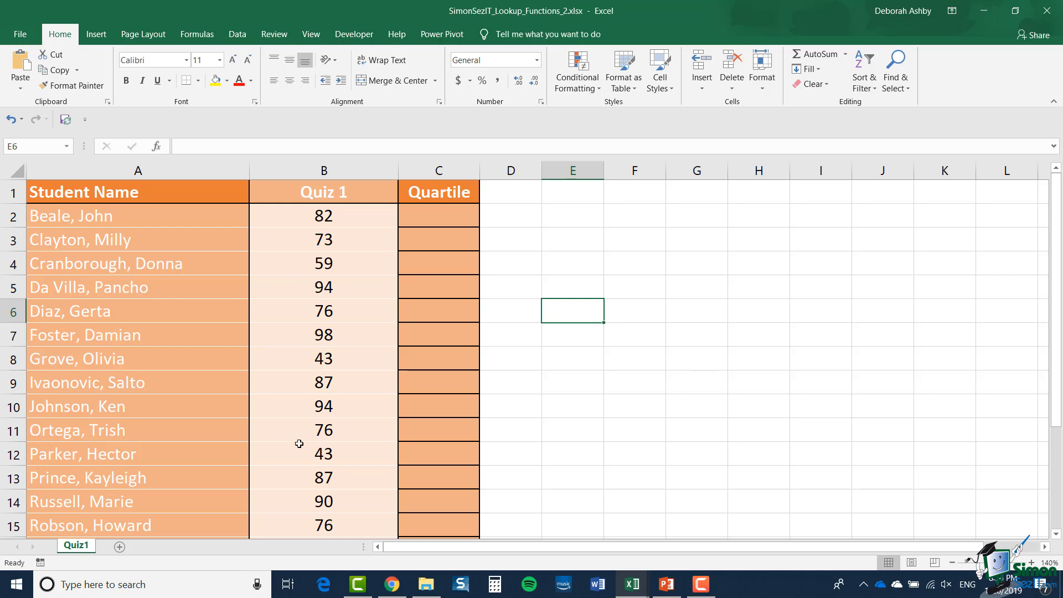
# Highlight the student record in A12:C12 of the quiz sheet to examine its Quiz 1 score and Quartile cell
pyautogui.click(55, 455)
pyautogui.moveTo(270, 452); pyautogui.dragTo(440, 466)
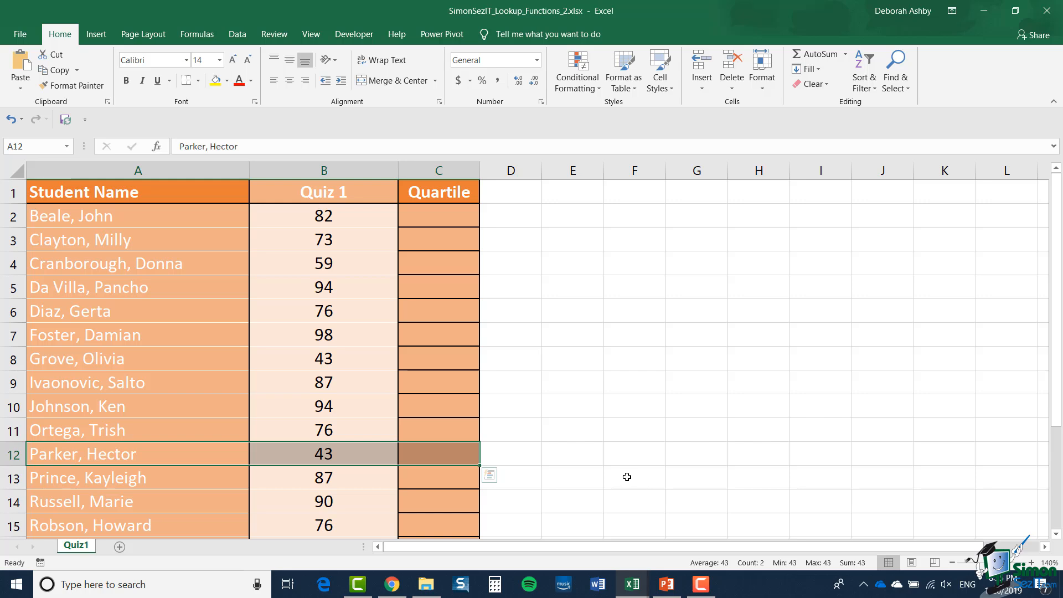
# Search all functions for "Quartile" and start a QUARTILE.INC formula in cell F2
pyautogui.click(624, 219)
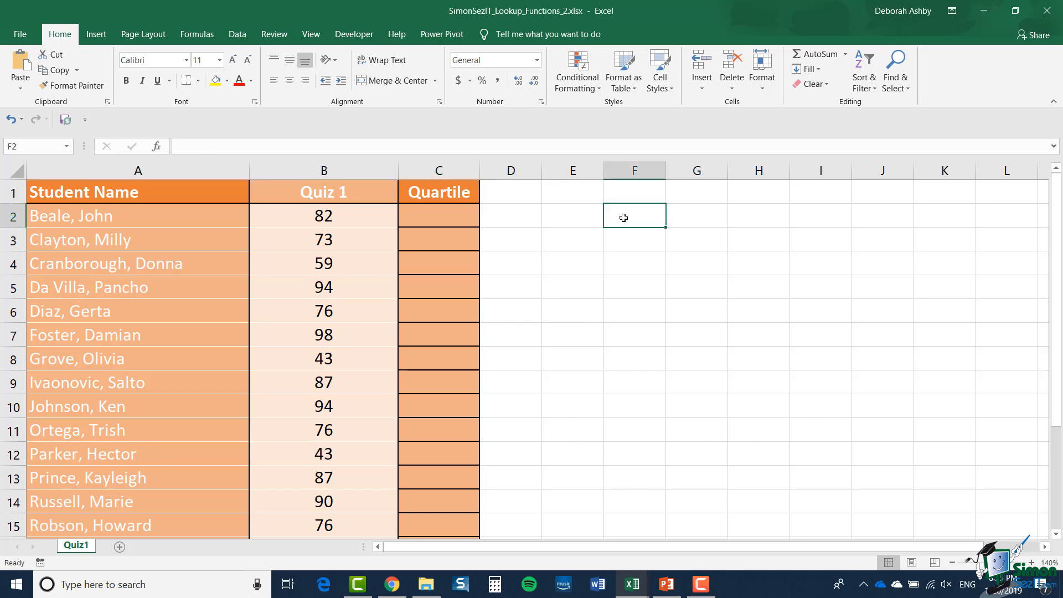
pyautogui.click(157, 148)
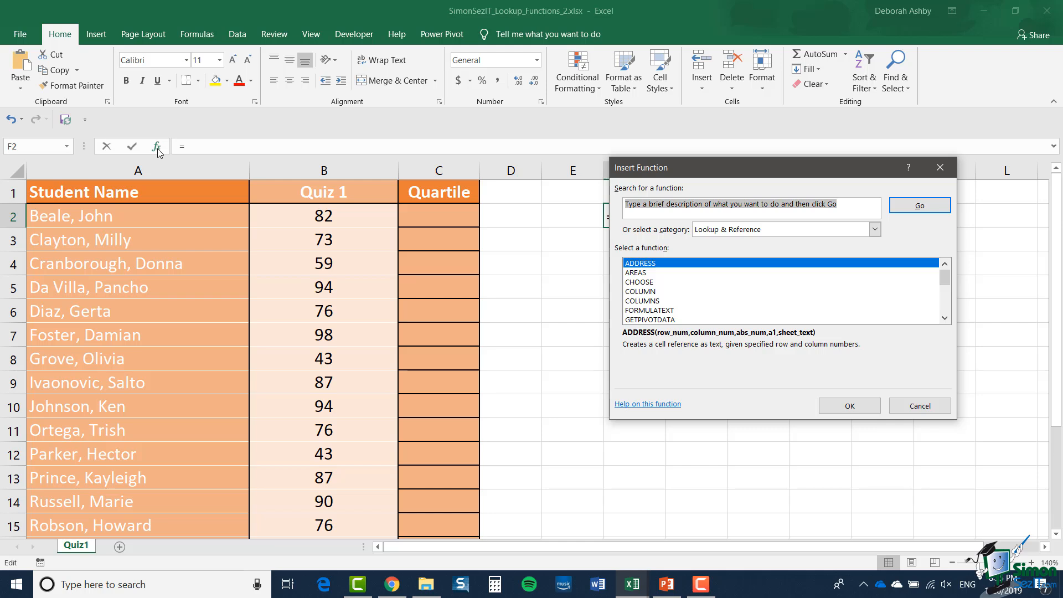
pyautogui.click(877, 232)
pyautogui.click(786, 251)
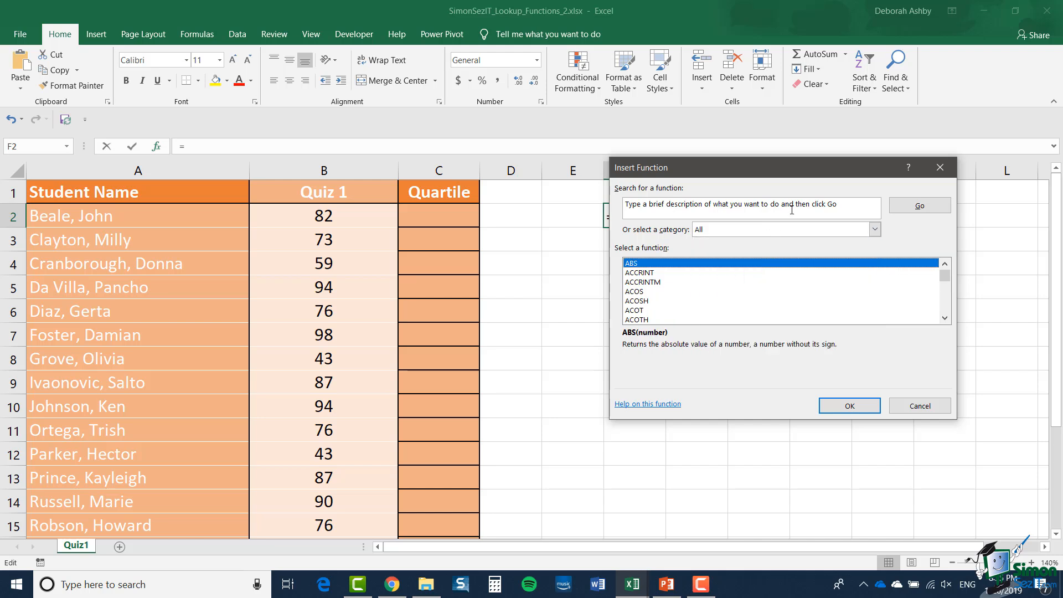
pyautogui.moveTo(849, 203); pyautogui.dragTo(615, 202)
pyautogui.write('Quartile')
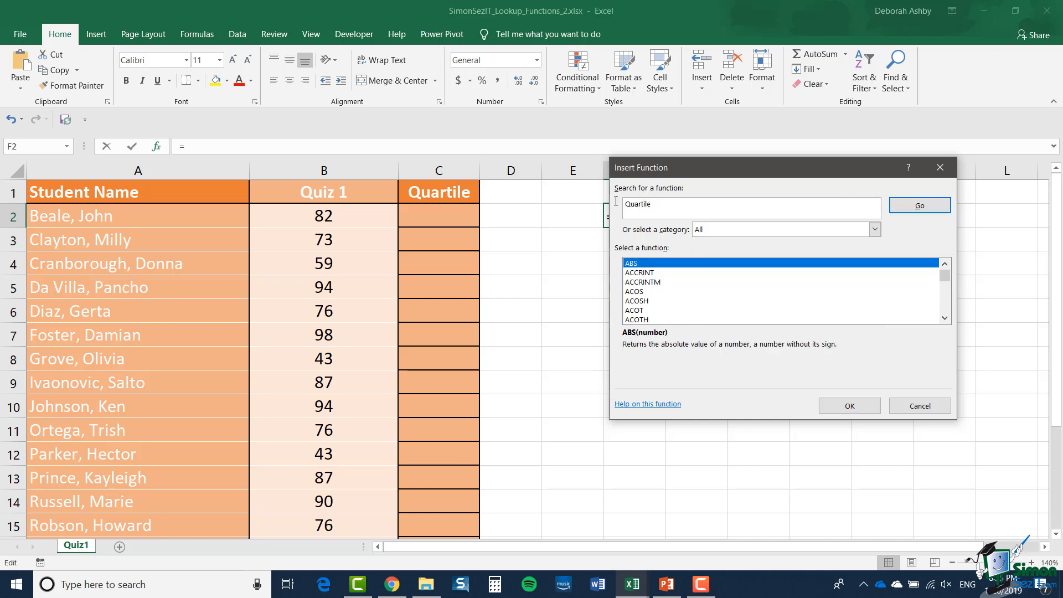
pyautogui.click(912, 207)
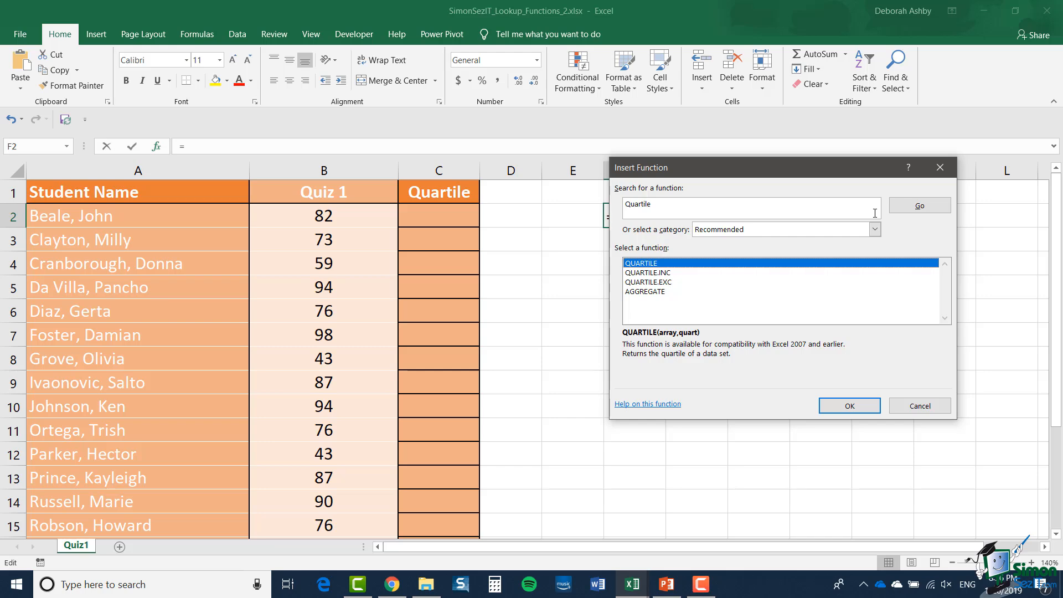
pyautogui.click(680, 272)
pyautogui.click(836, 406)
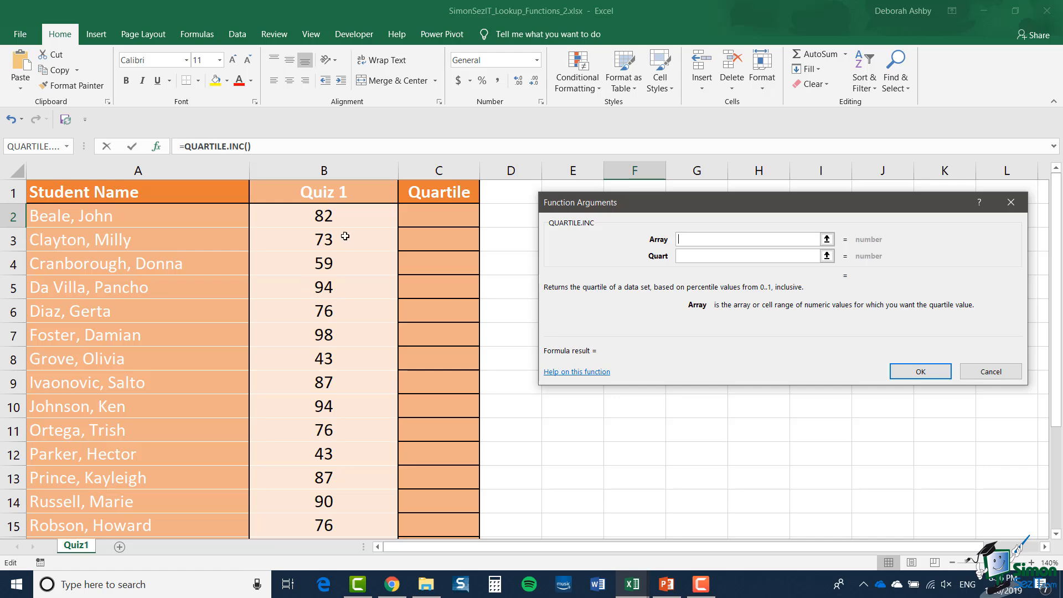
# Complete F2's QUARTILE.INC formula with the Quiz 1 scores B2:B20 as the array and 1 as the quart
pyautogui.click(346, 219)
pyautogui.hotkey('ctrl', 'shift', 'Down')
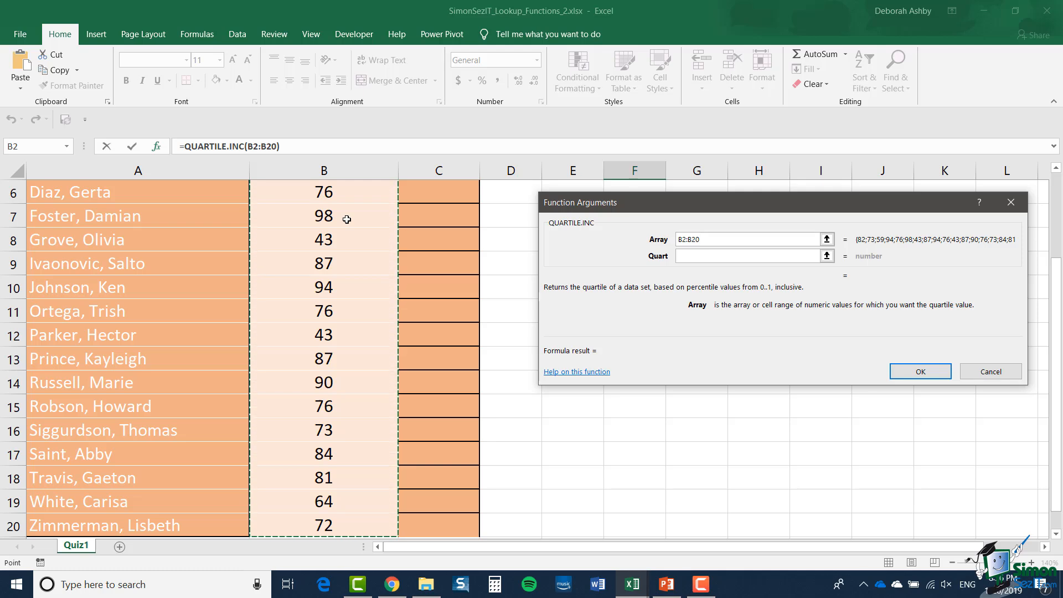
pyautogui.click(697, 258)
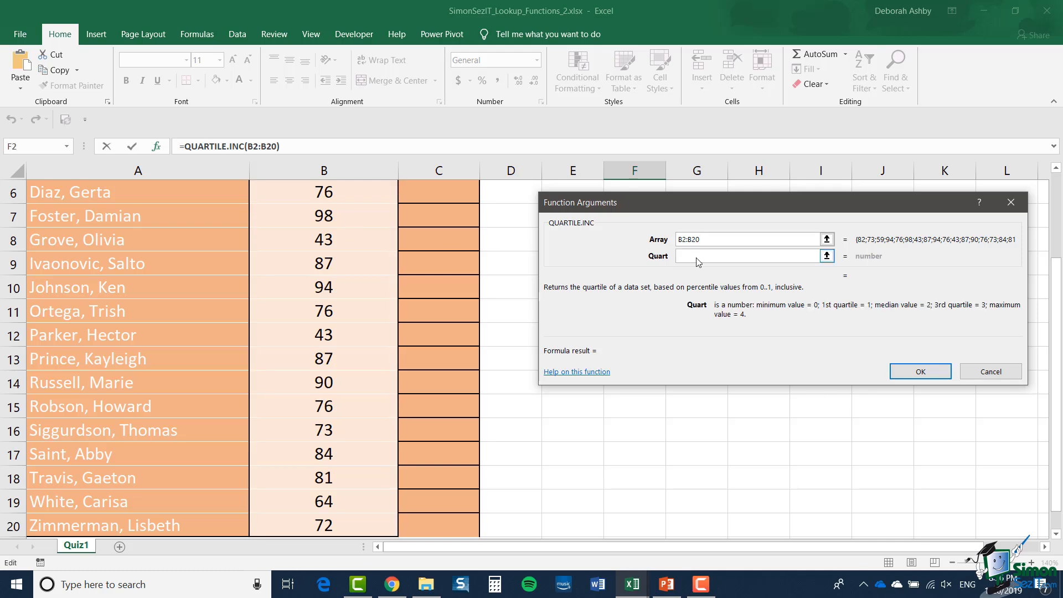
pyautogui.write('1')
pyautogui.click(901, 377)
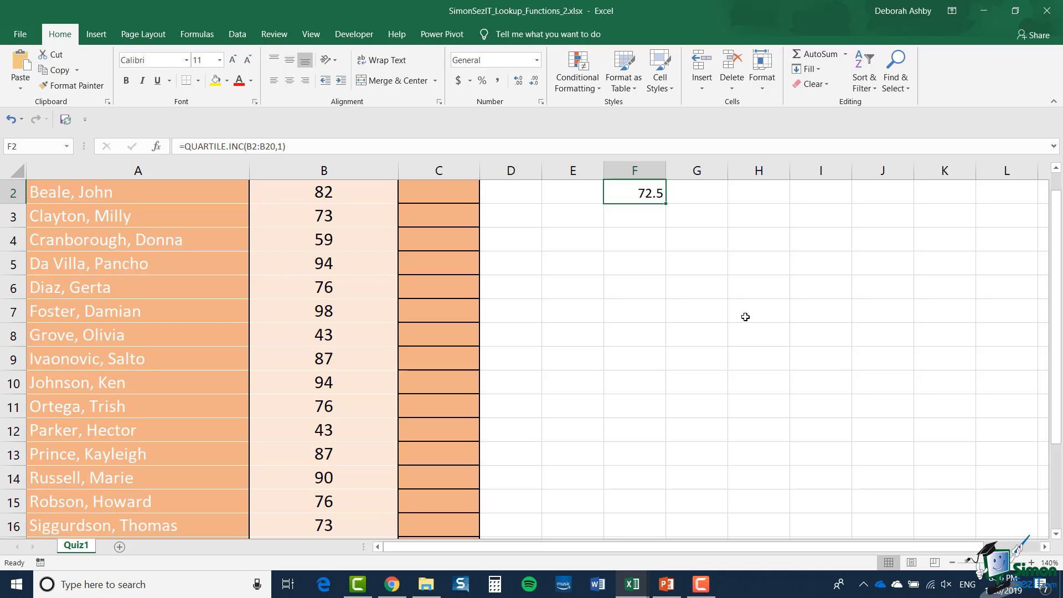
pyautogui.scroll(1, 745, 317)
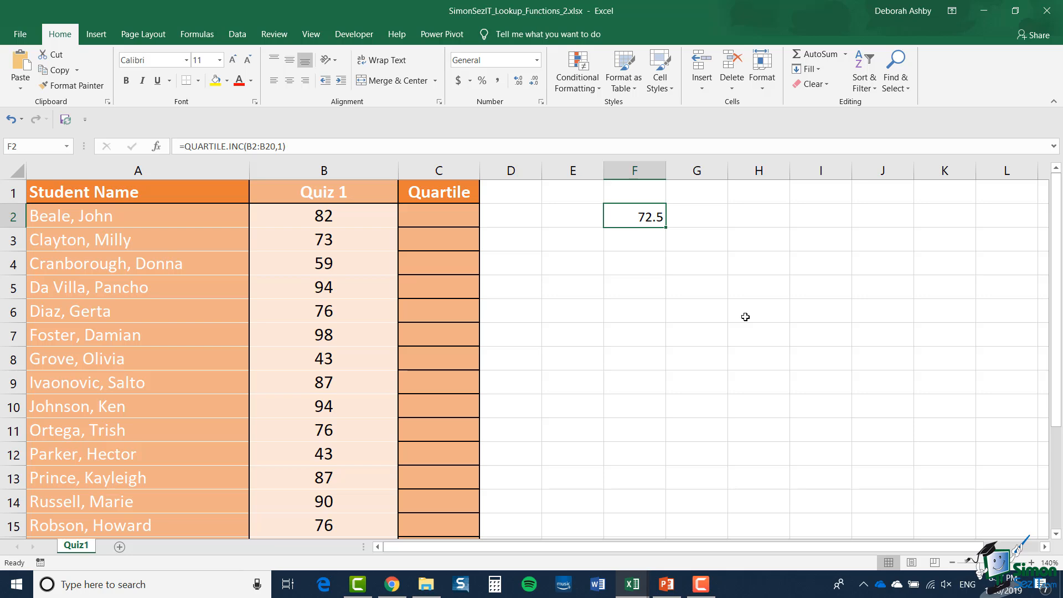
# Try to fill F2's quartile formula across to I2, and inspect the array reference copied into G2
pyautogui.moveTo(634, 216); pyautogui.dragTo(820, 218)
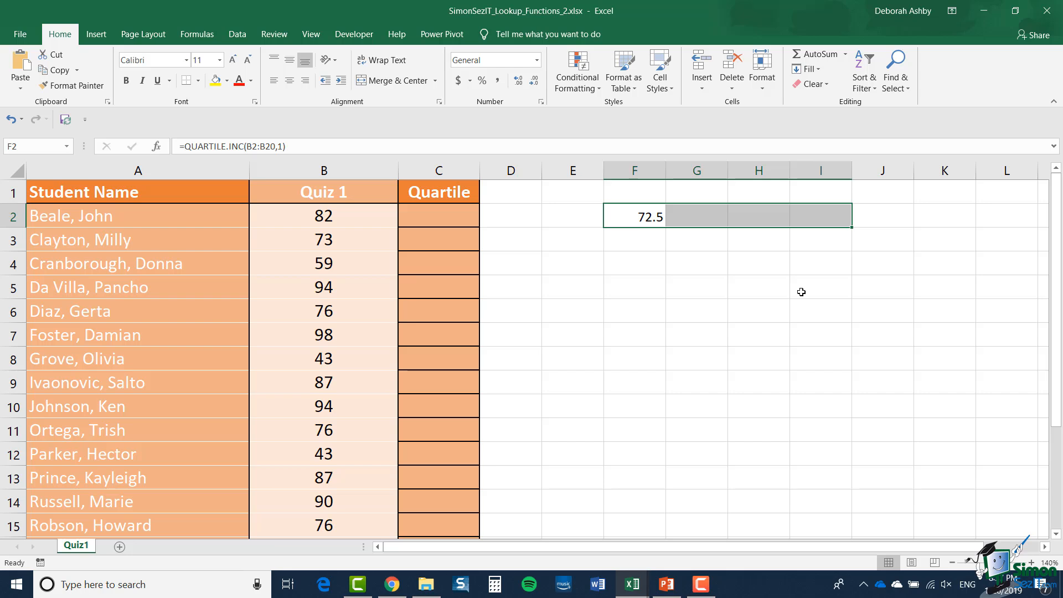
pyautogui.hotkey('ctrl', 'r')
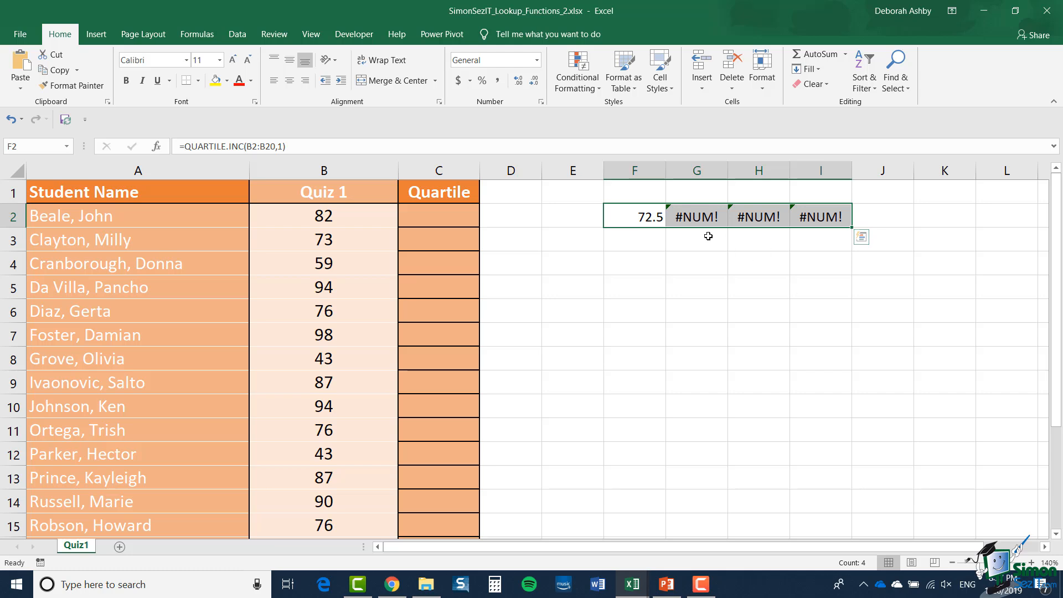
pyautogui.doubleClick(691, 222)
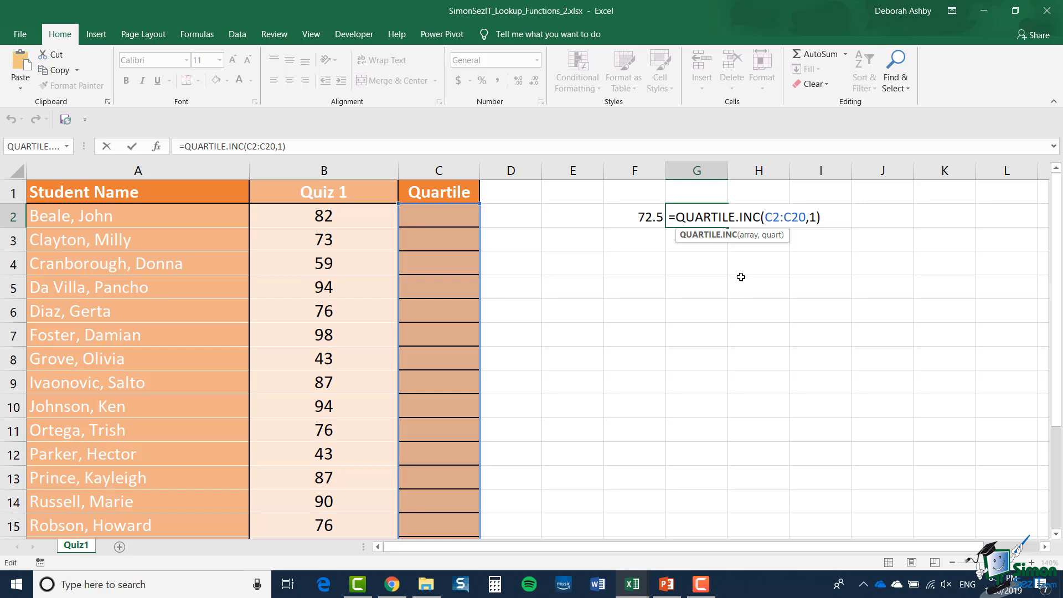
pyautogui.hotkey('ctrl', 'Return')
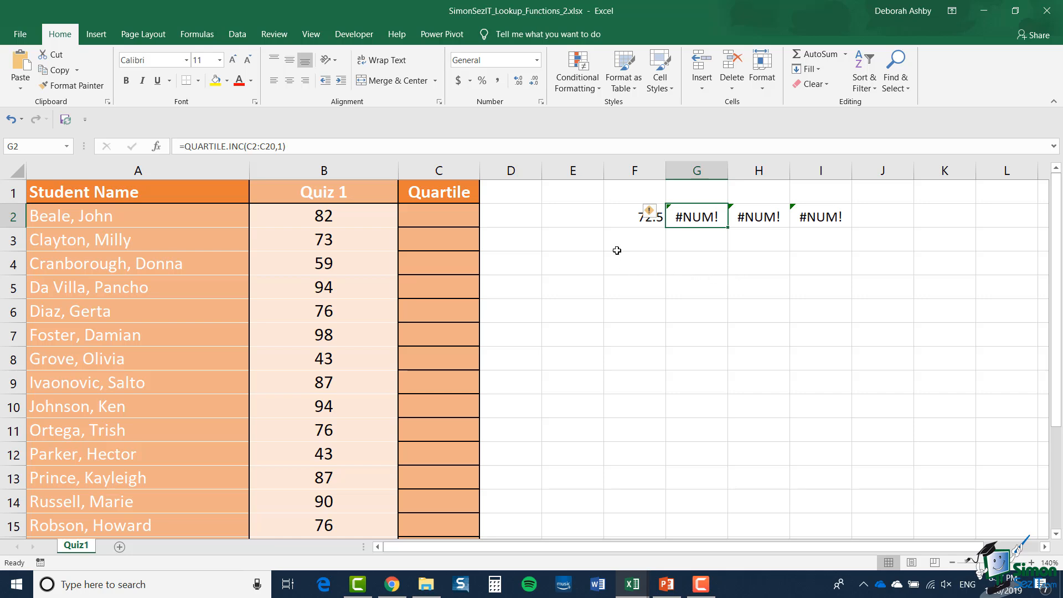
# Make F2's array reference absolute as $B$2:$B$20 and fill the formula across to I2
pyautogui.doubleClick(623, 216)
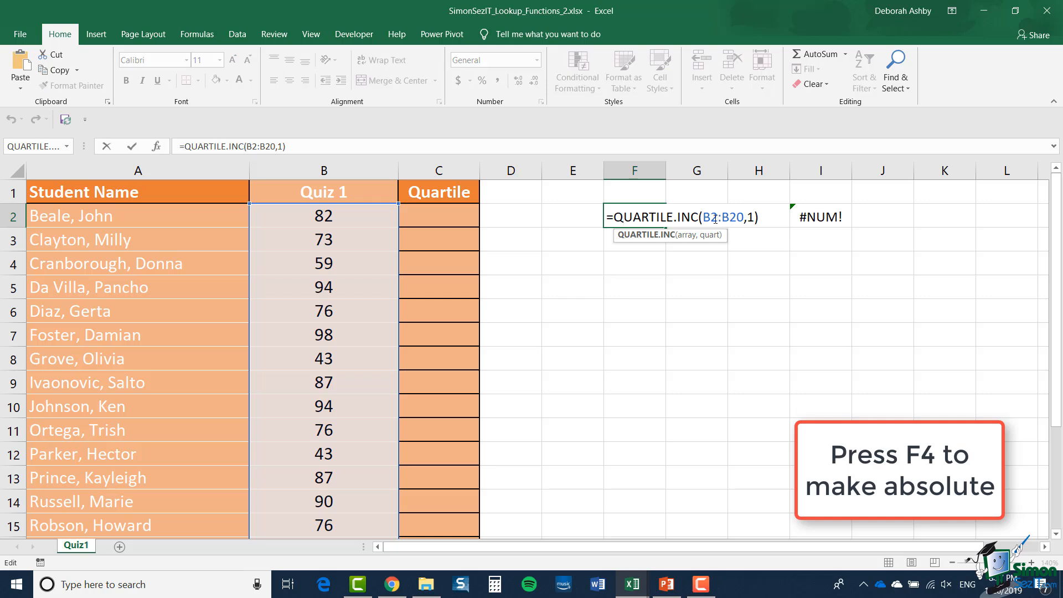
pyautogui.press('F4')
pyautogui.press('Right')
pyautogui.press('Right')
pyautogui.press('F4')
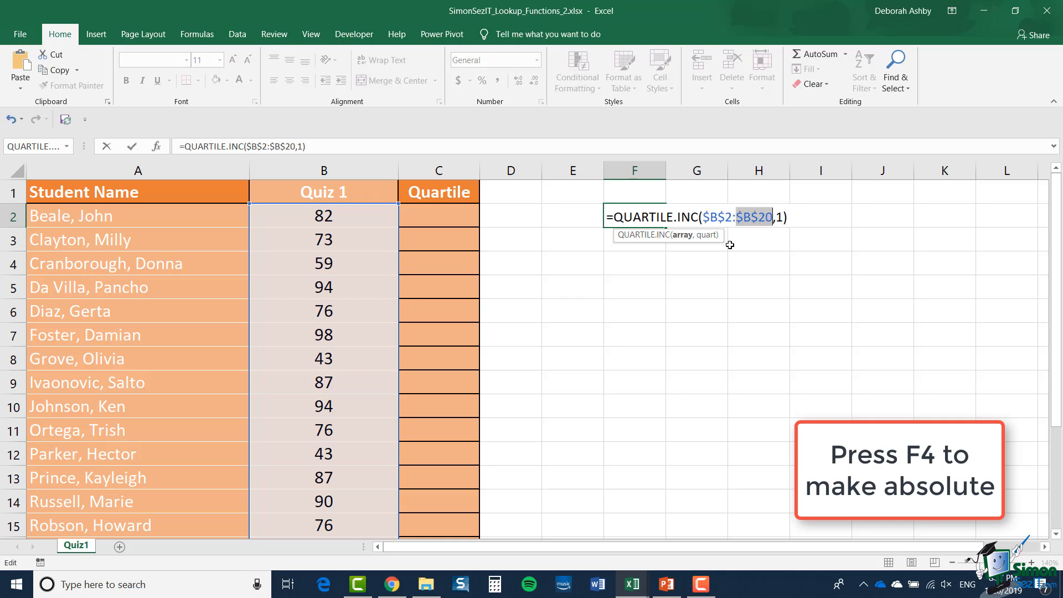
pyautogui.hotkey('ctrl', 'Return')
pyautogui.moveTo(666, 227); pyautogui.dragTo(839, 228)
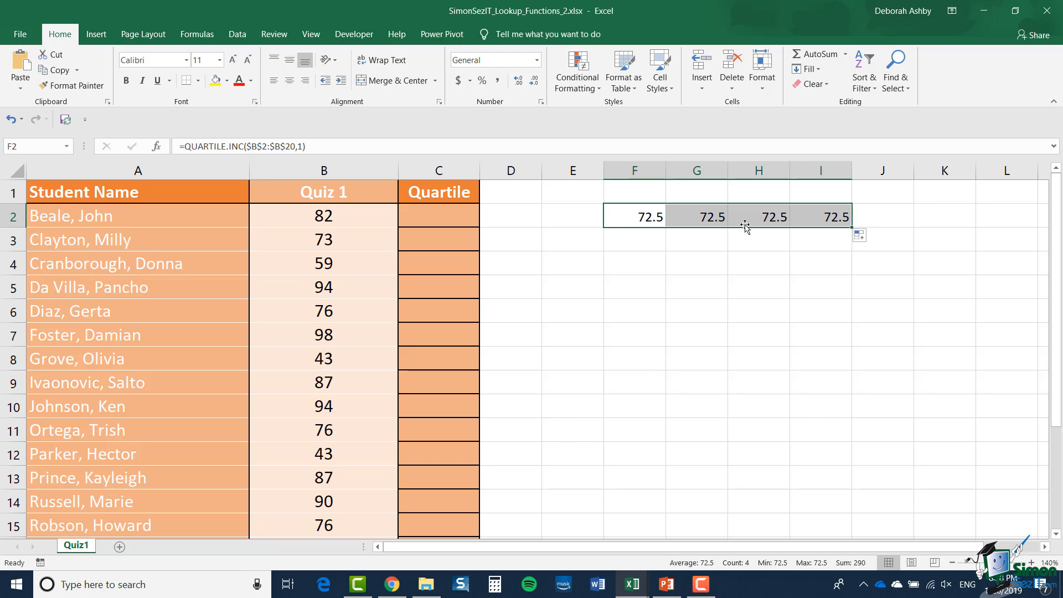
# Set the quart argument of the QUARTILE.INC formula in G2 to 2
pyautogui.doubleClick(699, 216)
pyautogui.press('Left')
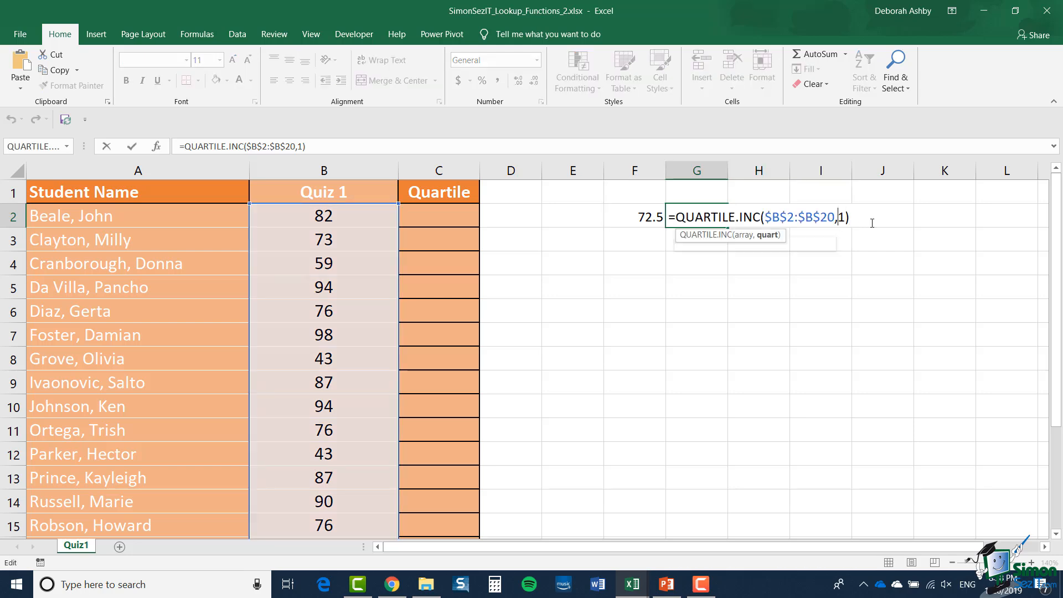
pyautogui.press('BackSpace')
pyautogui.write('2')
pyautogui.press('Return')
# Set the quart argument of the QUARTILE.INC formula in H2 to 3
pyautogui.doubleClick(764, 217)
pyautogui.press('Left')
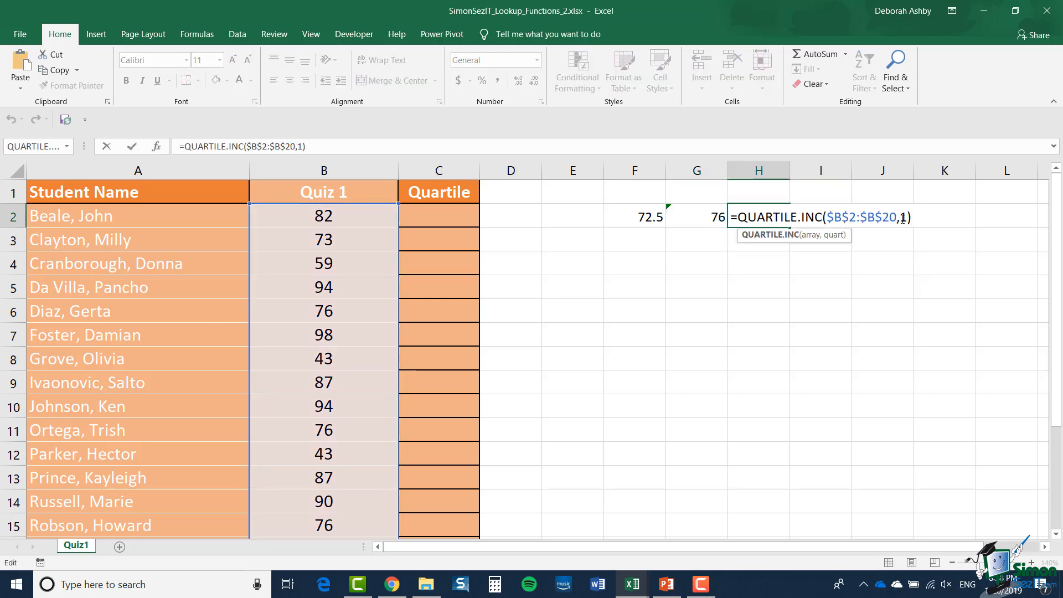
pyautogui.press('BackSpace')
pyautogui.write('3')
pyautogui.press('Return')
# Set the quart argument of the QUARTILE.INC formula in I2 to 4
pyautogui.doubleClick(833, 215)
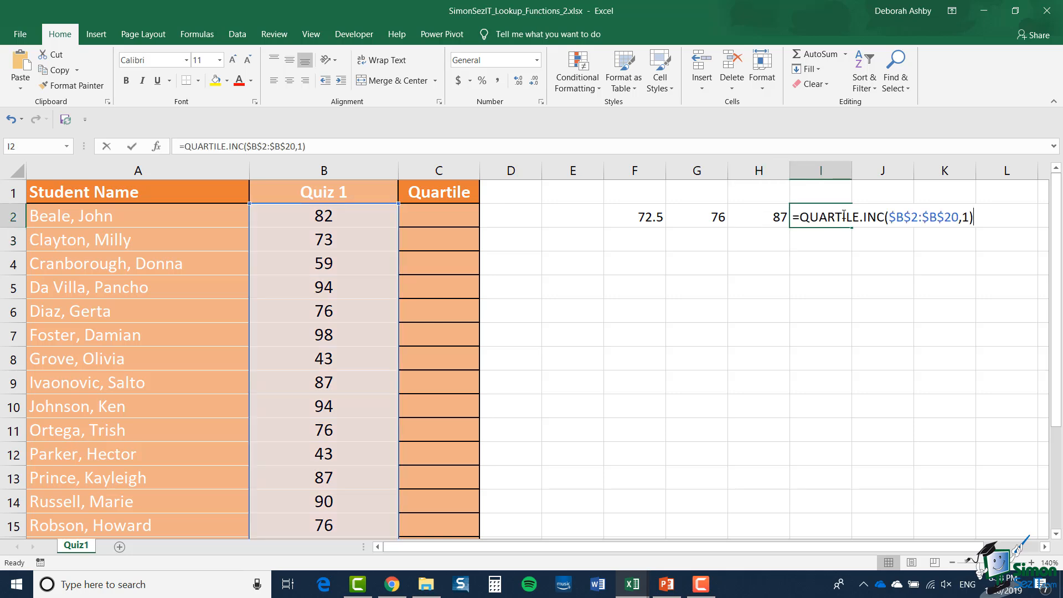
pyautogui.press('Left')
pyautogui.press('BackSpace')
pyautogui.write('4')
pyautogui.press('Return')
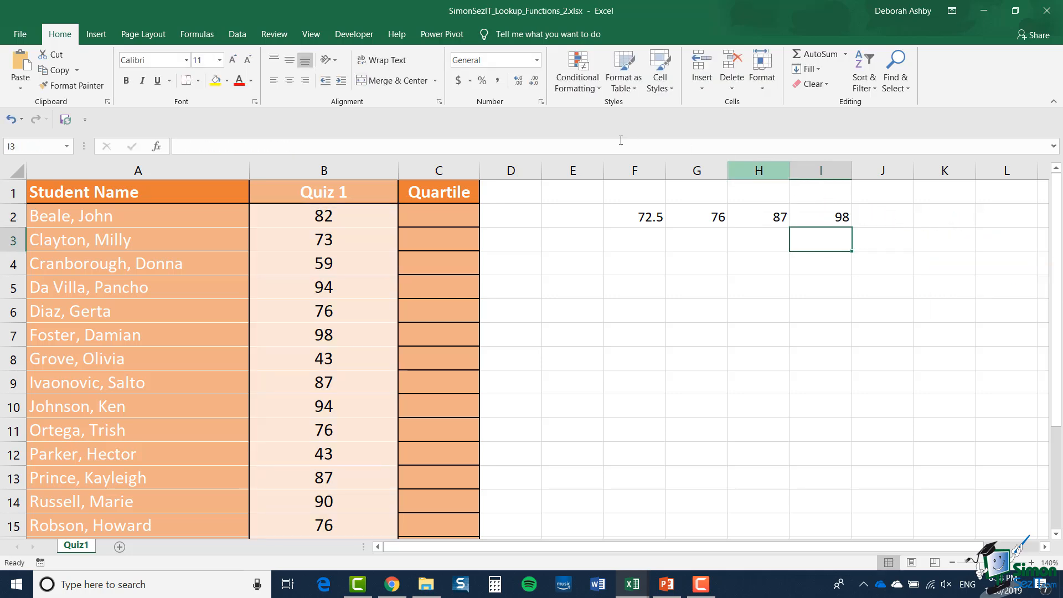
# Enter 0 in E2 as the lower bound before the calculated quartile values
pyautogui.click(581, 219)
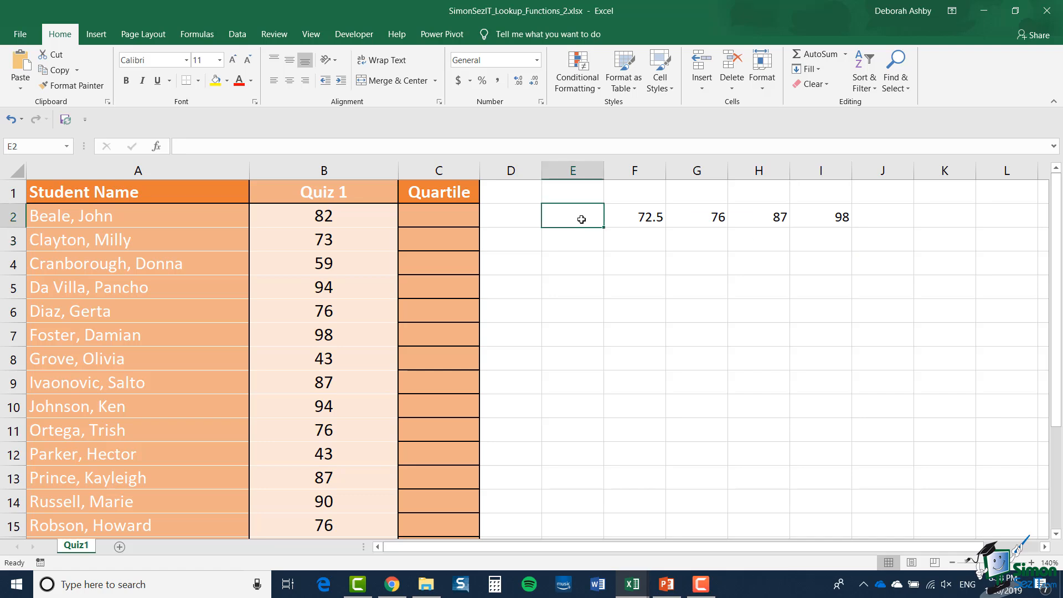
pyautogui.write('0')
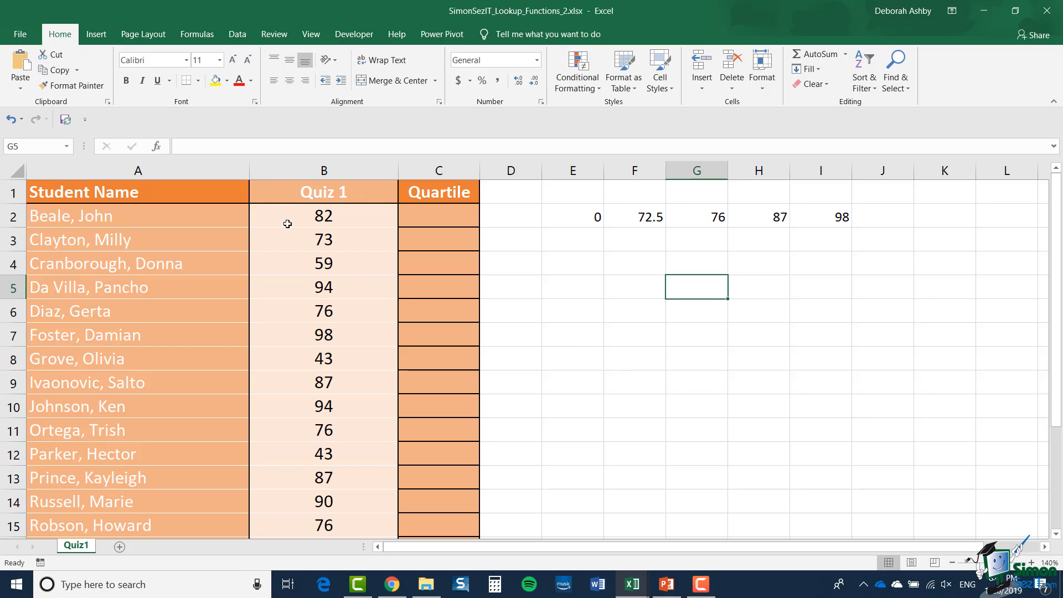
pyautogui.click(334, 216)
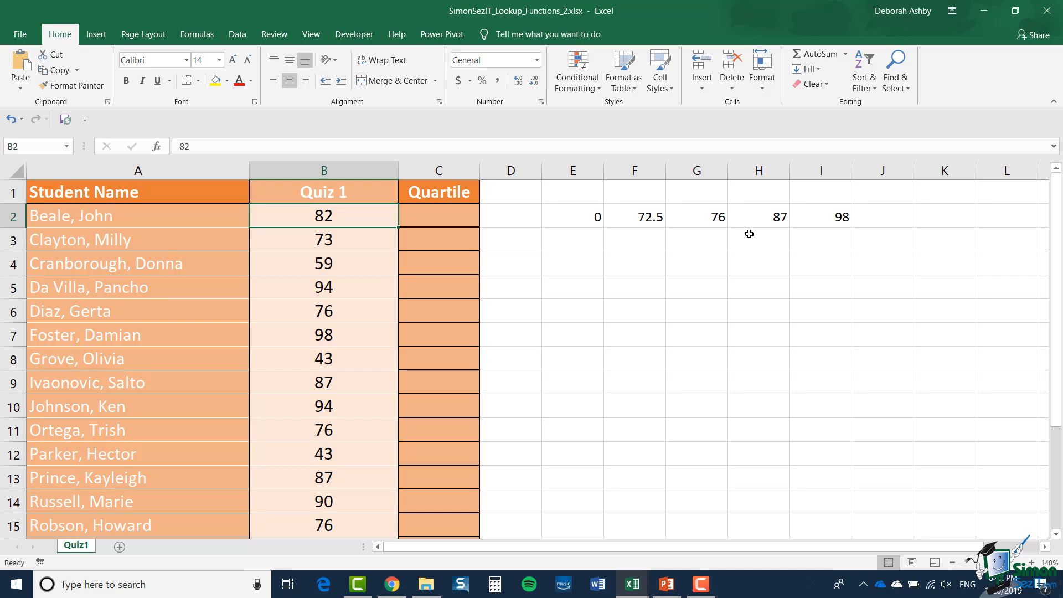
# Number the ranges beneath the quartile boundaries by entering 3 in G3, 2 in F3, 1 in E3 and 4 in H3
pyautogui.click(703, 238)
pyautogui.write('3')
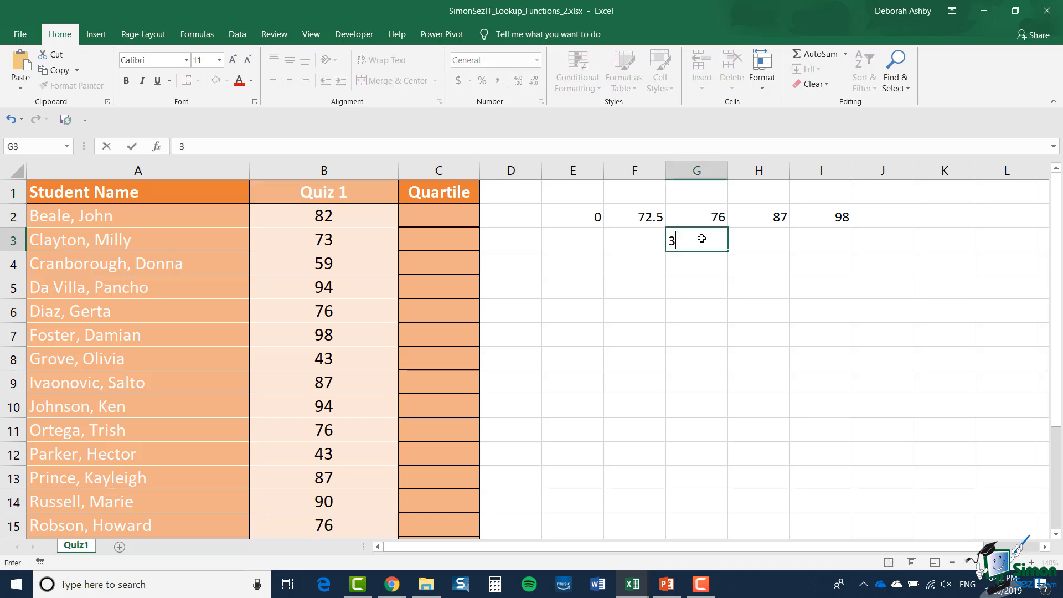
pyautogui.click(628, 243)
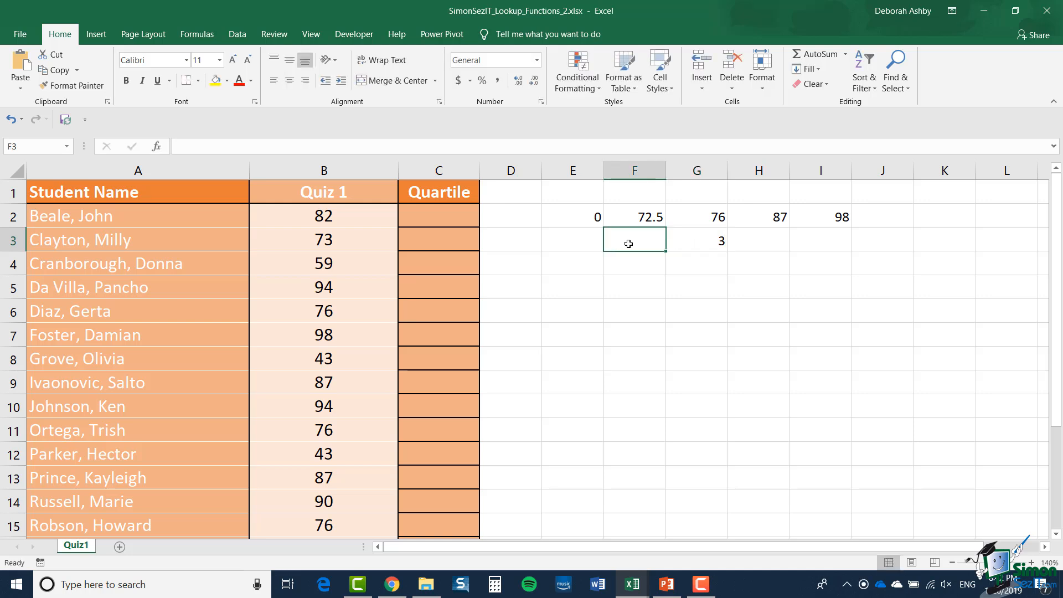
pyautogui.write('2')
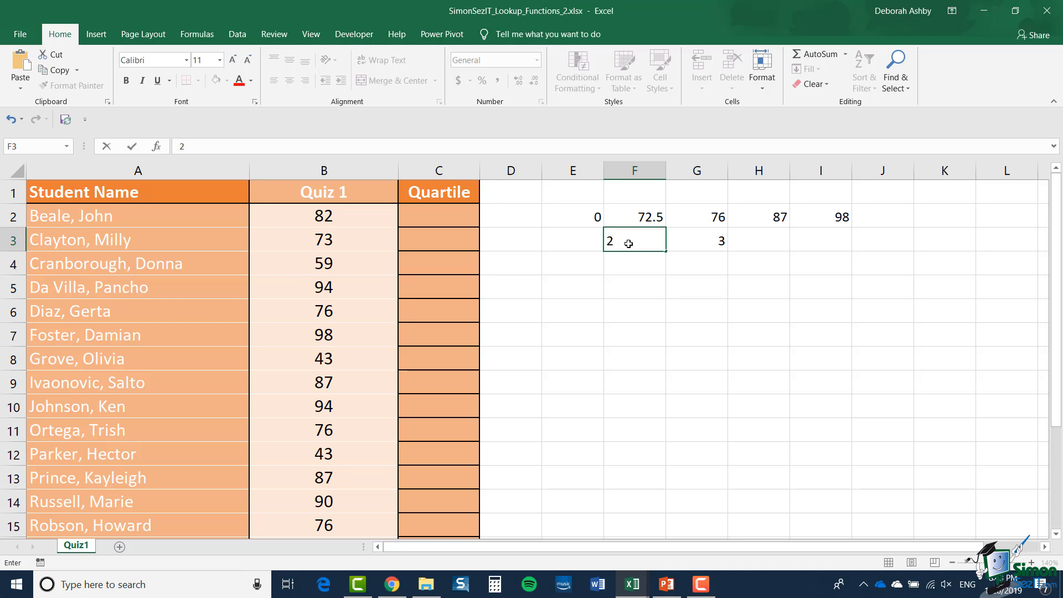
pyautogui.click(562, 244)
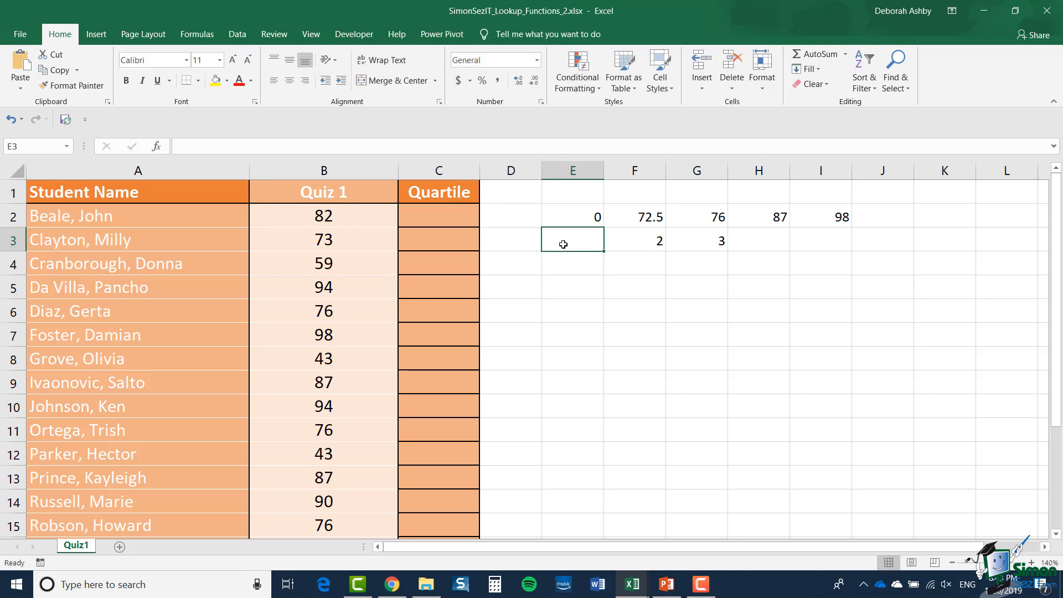
pyautogui.write('1')
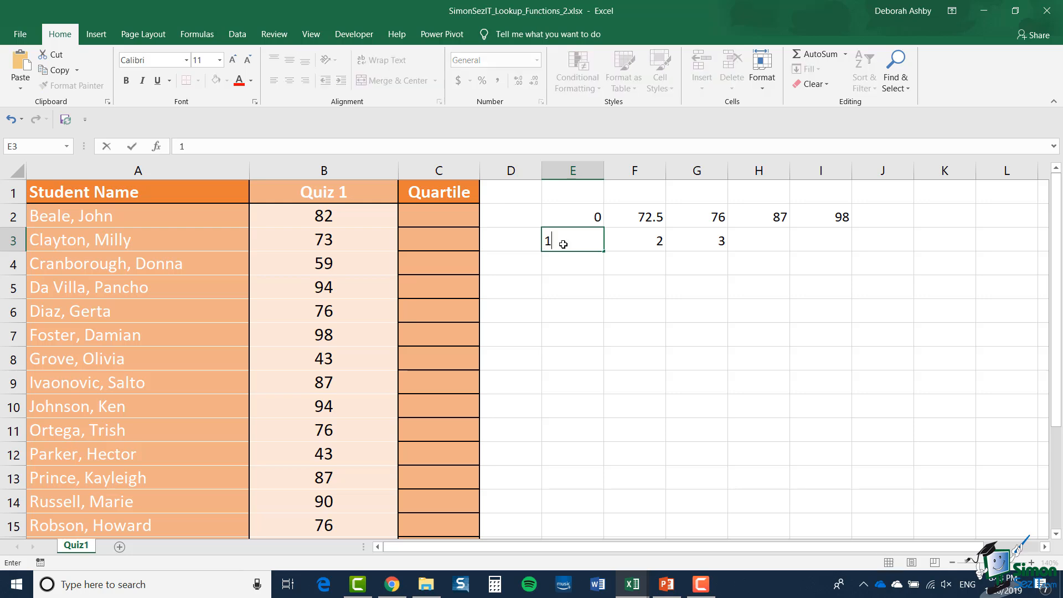
pyautogui.click(761, 243)
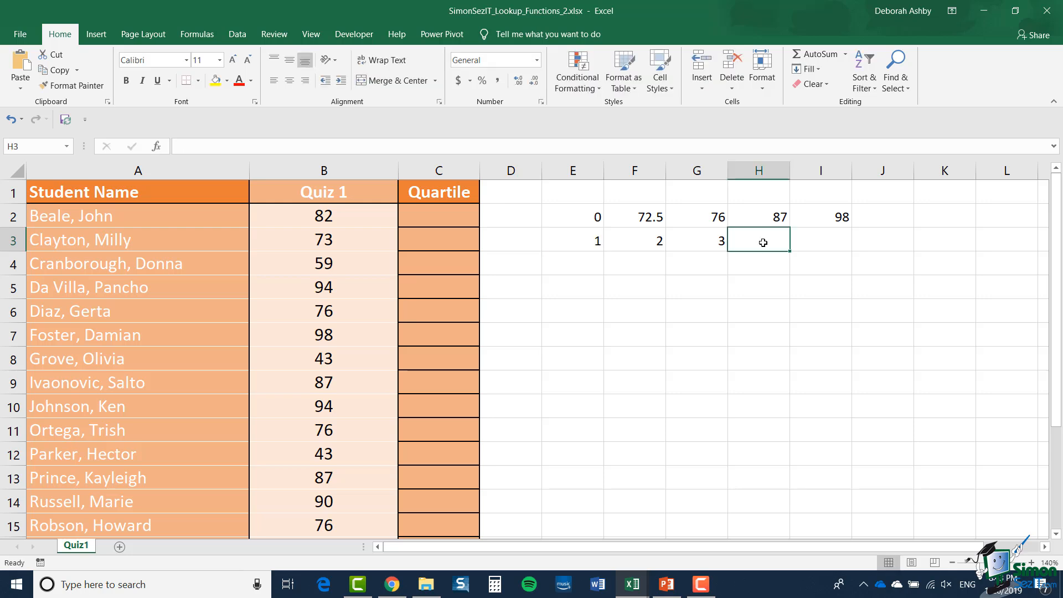
pyautogui.write('4')
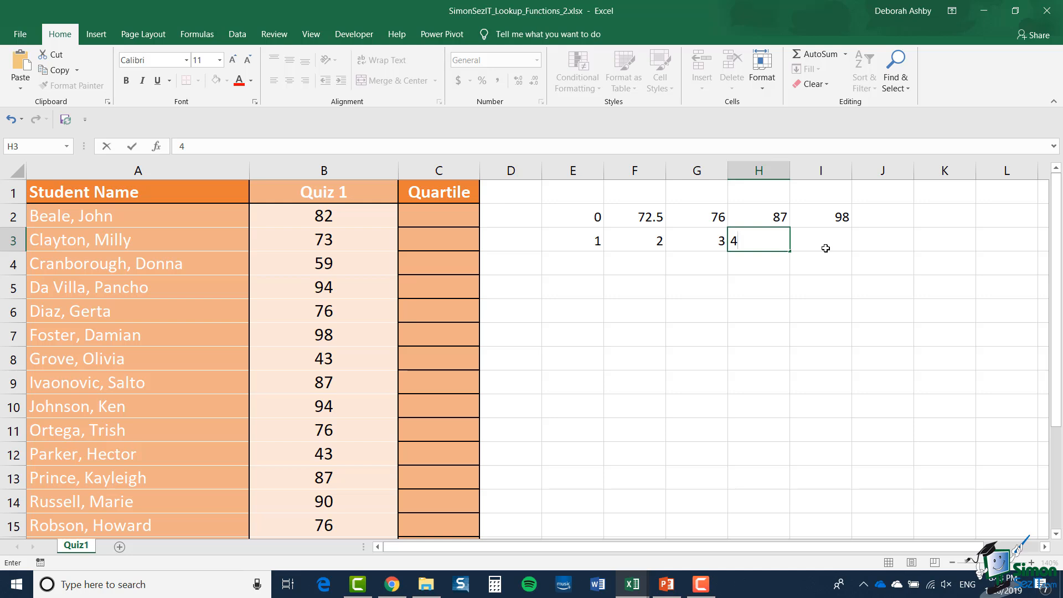
pyautogui.click(825, 248)
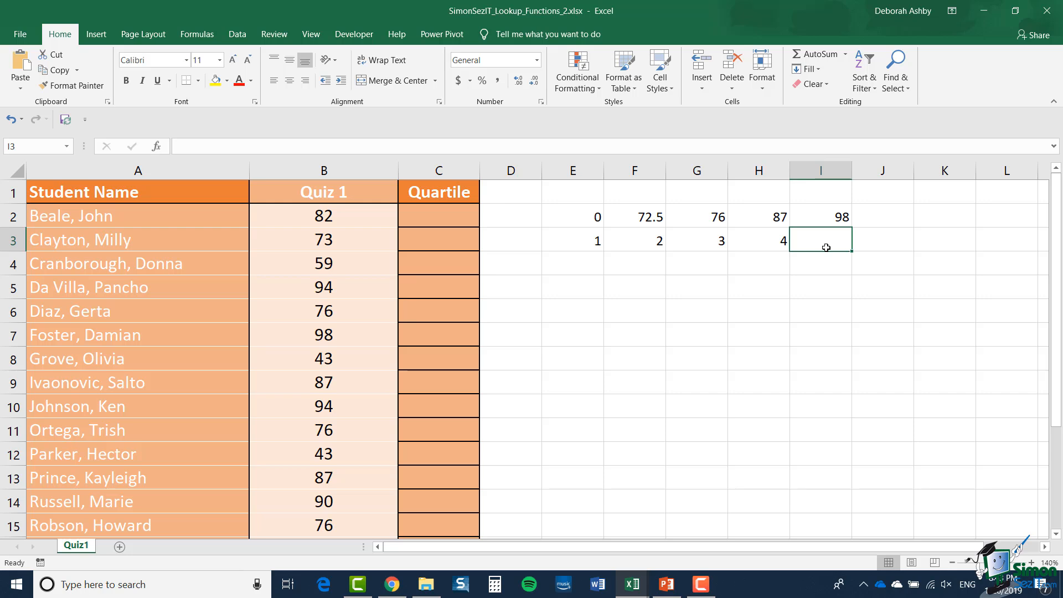
# Enter 4 in I3 as the quartile number beneath the highest boundary value
pyautogui.write('4')
pyautogui.press('Return')
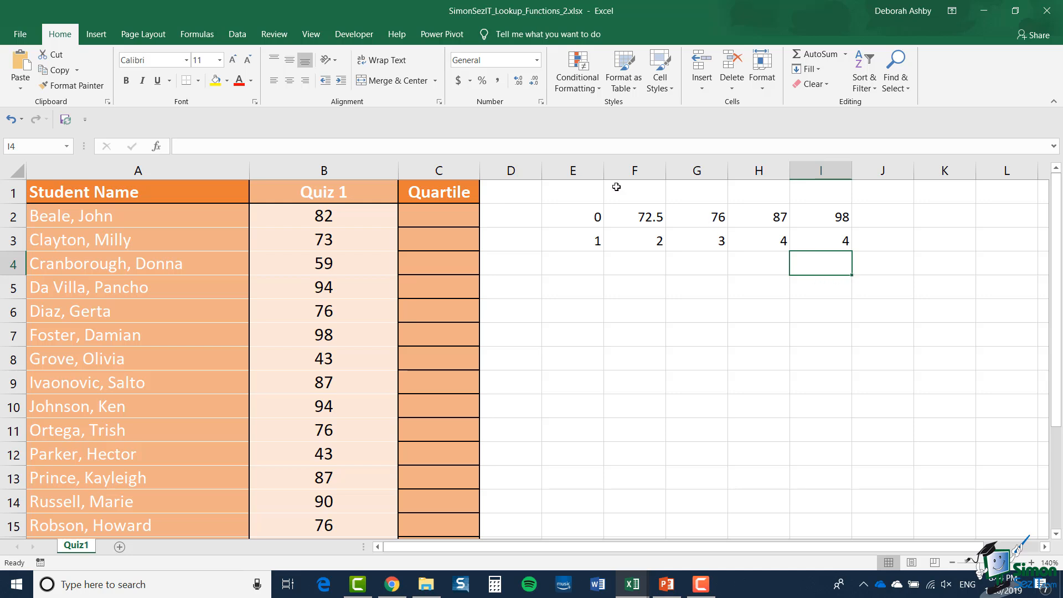
# Start an HLOOKUP function in C2 with the Quiz 1 score in B2 as the lookup value
pyautogui.click(475, 216)
pyautogui.click(202, 36)
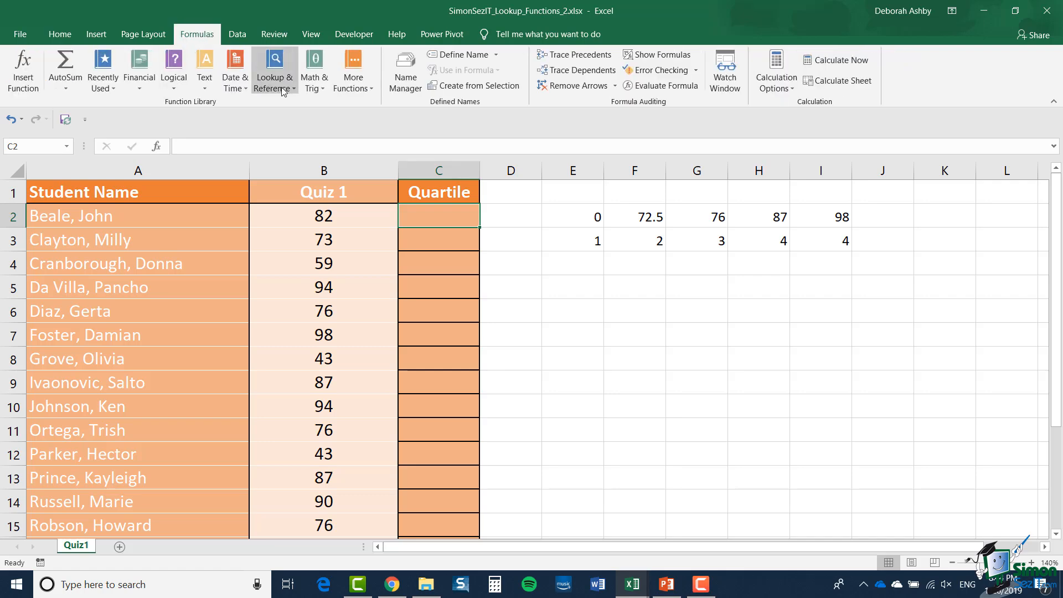
pyautogui.click(258, 86)
pyautogui.click(288, 212)
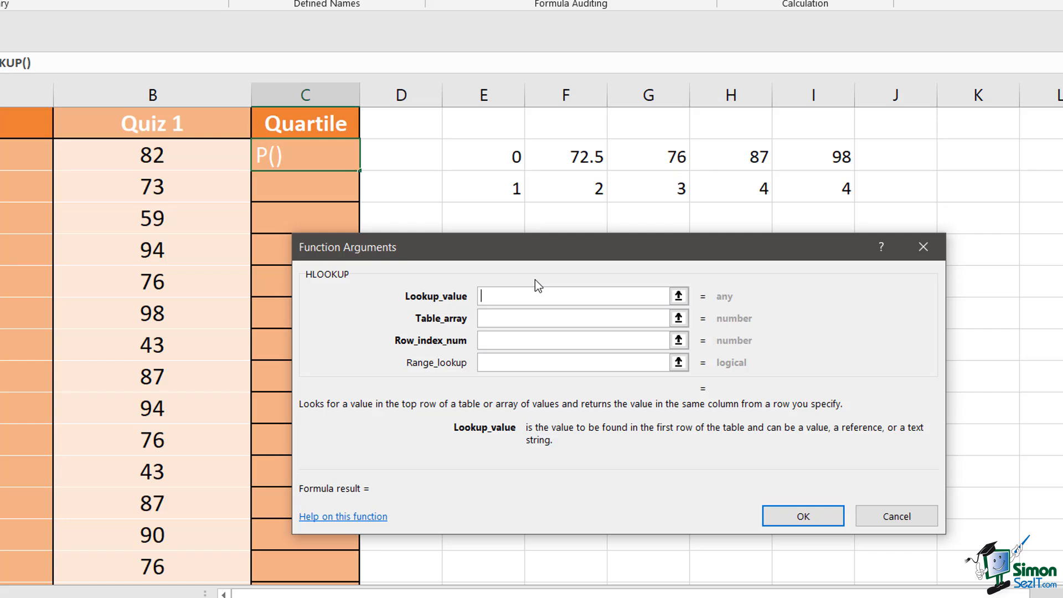
pyautogui.click(173, 156)
# Set the HLOOKUP table array to the quartile boundary table as the absolute reference $E$2:$I$3
pyautogui.click(608, 313)
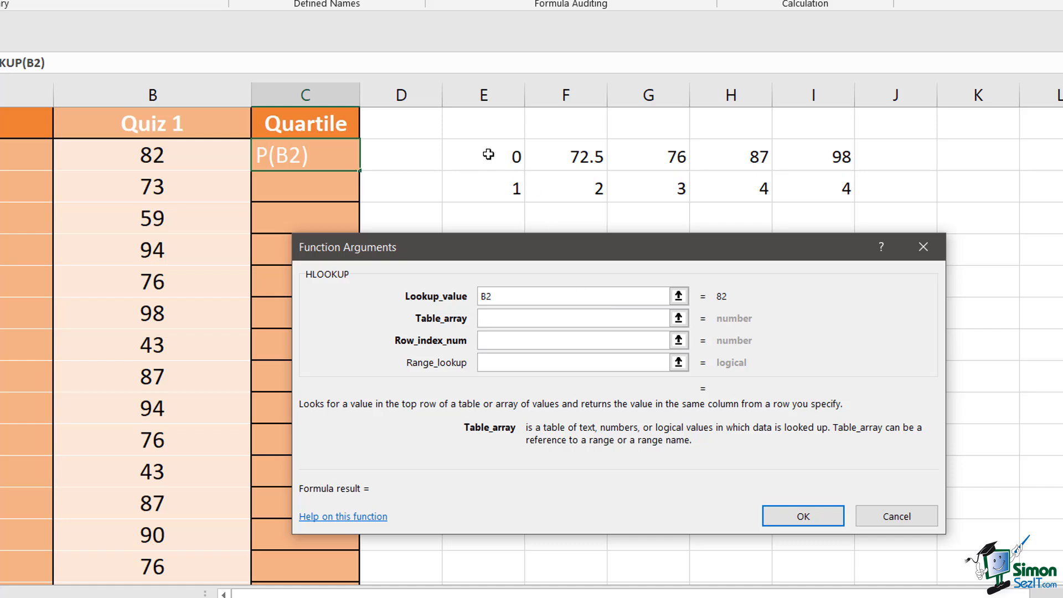
pyautogui.moveTo(487, 155); pyautogui.dragTo(811, 190)
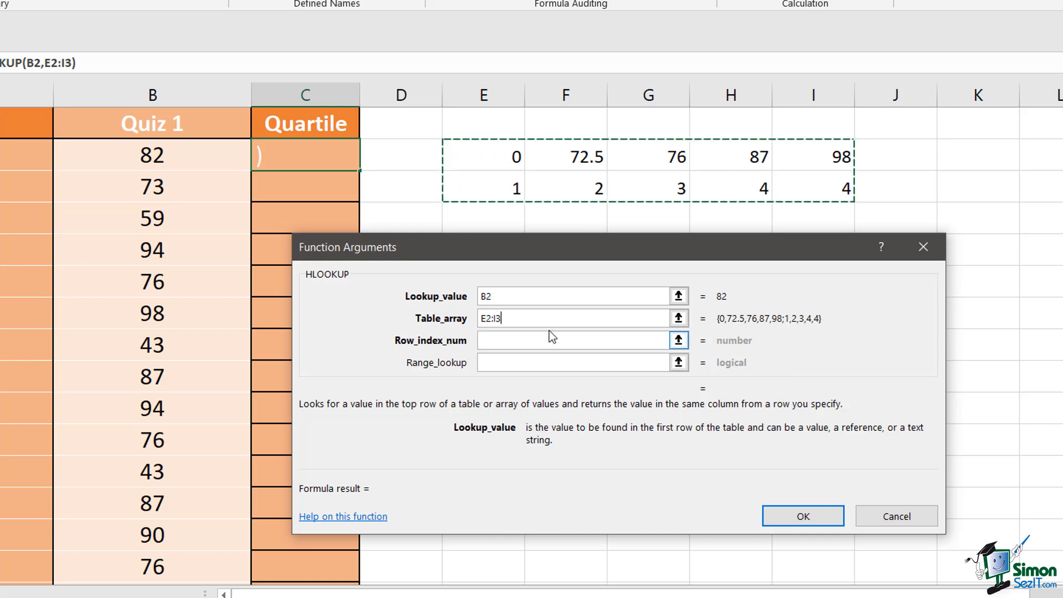
pyautogui.click(487, 318)
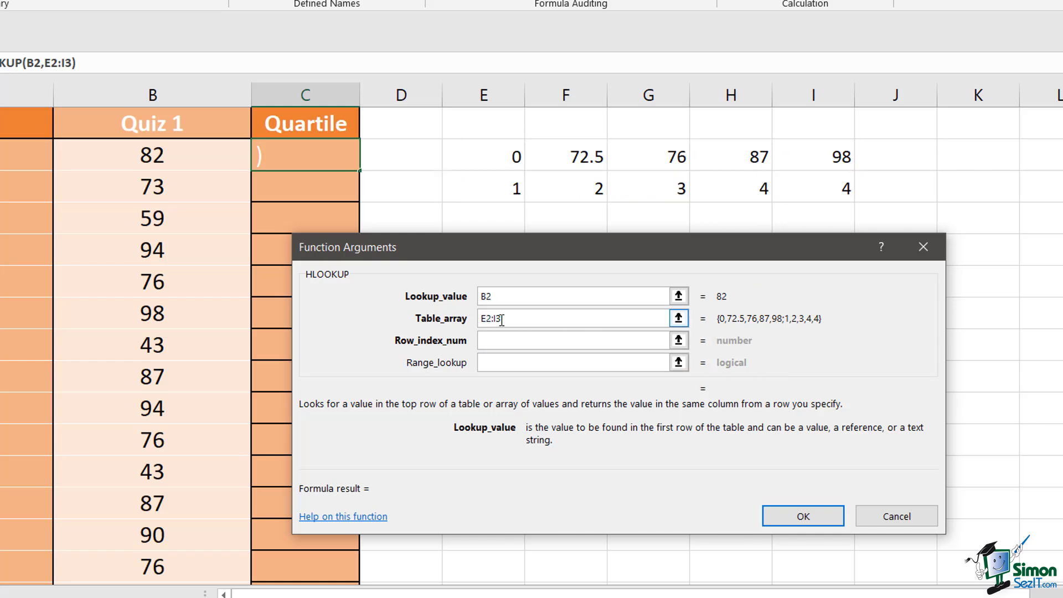
pyautogui.press('F4')
pyautogui.click(502, 321)
pyautogui.press('F4')
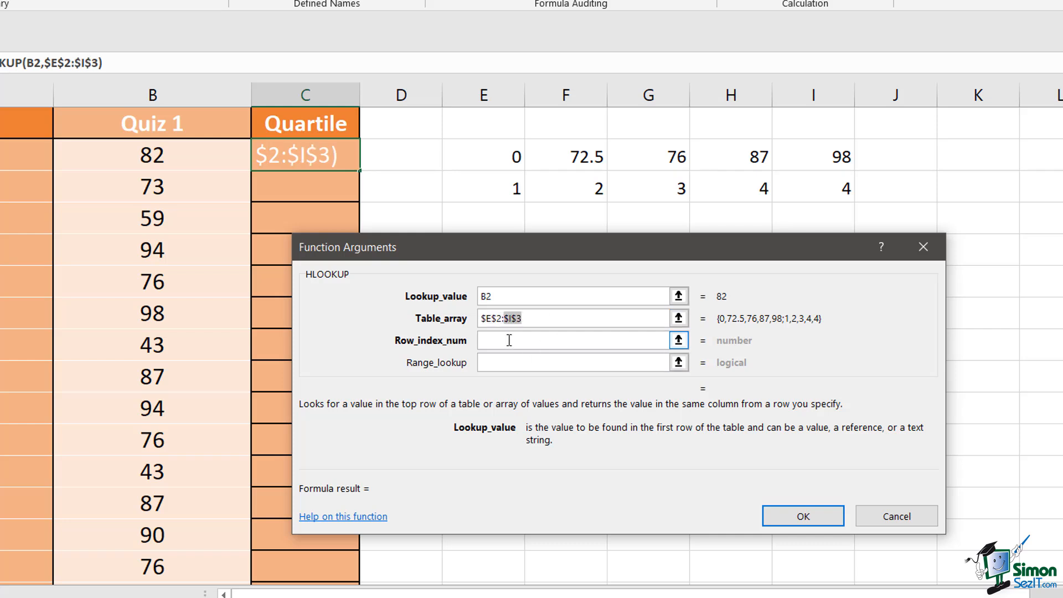
# Complete the HLOOKUP formula with row index number 2 and range lookup TRUE
pyautogui.click(536, 341)
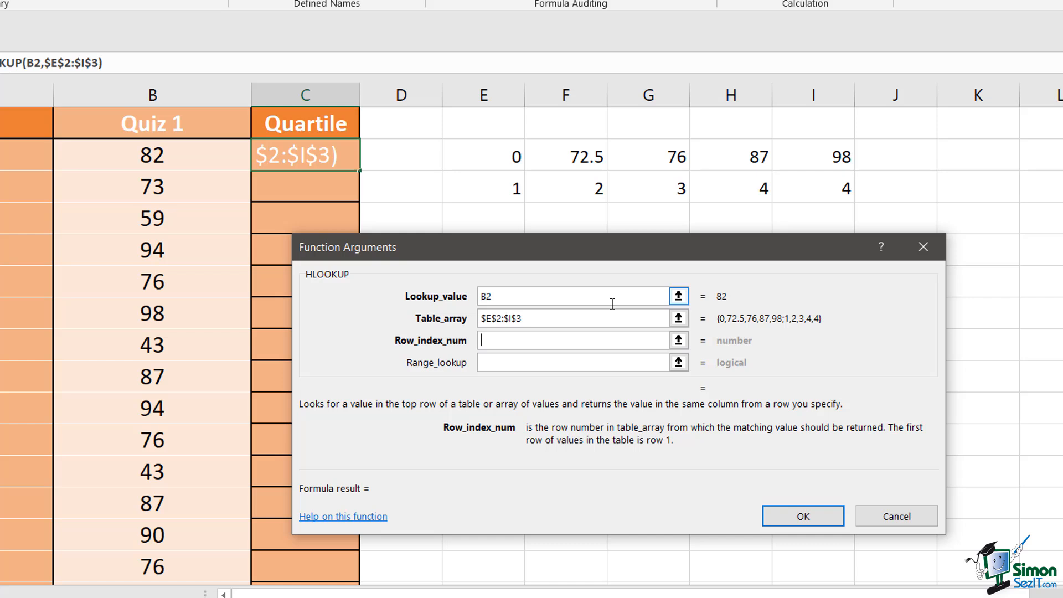
pyautogui.write('2')
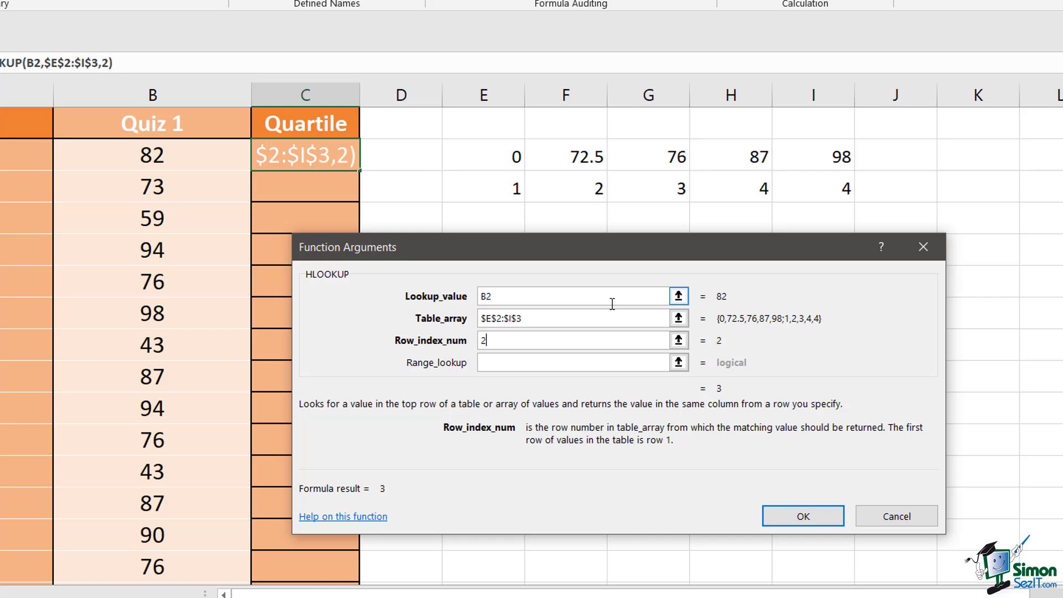
pyautogui.click(533, 362)
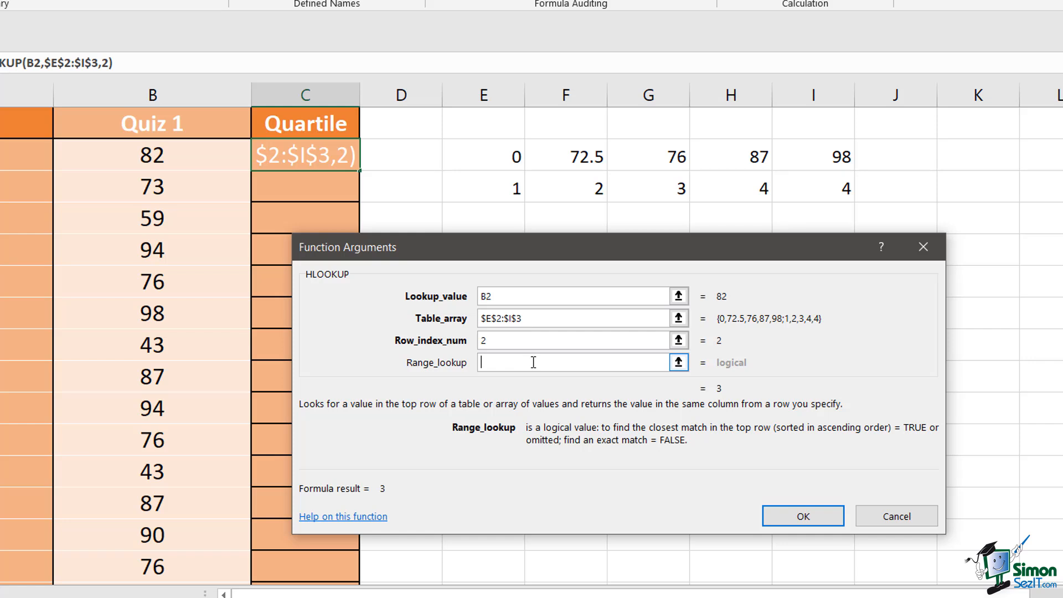
pyautogui.write('TRUE')
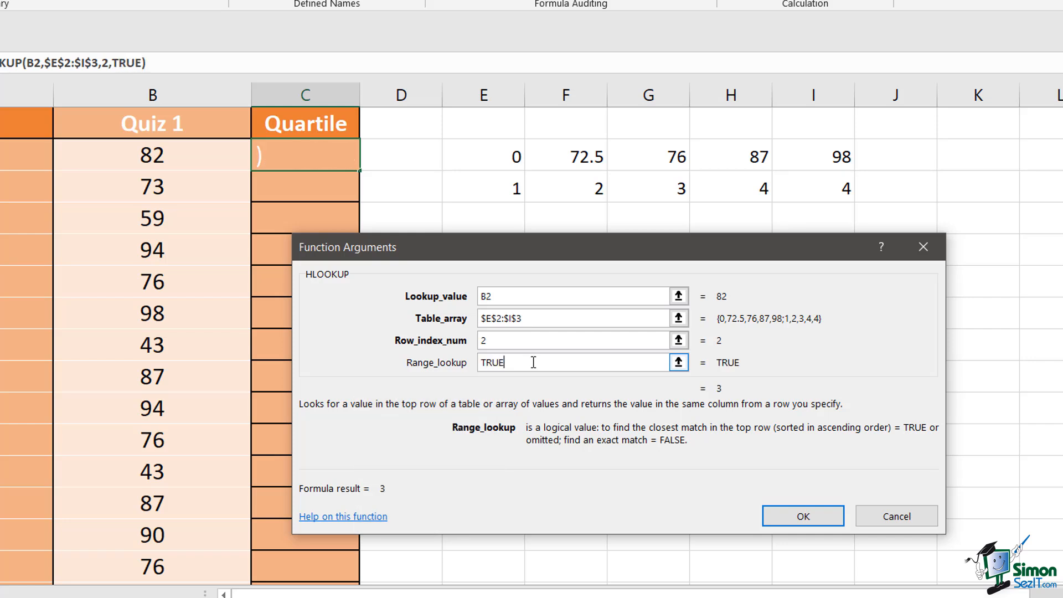
pyautogui.click(809, 517)
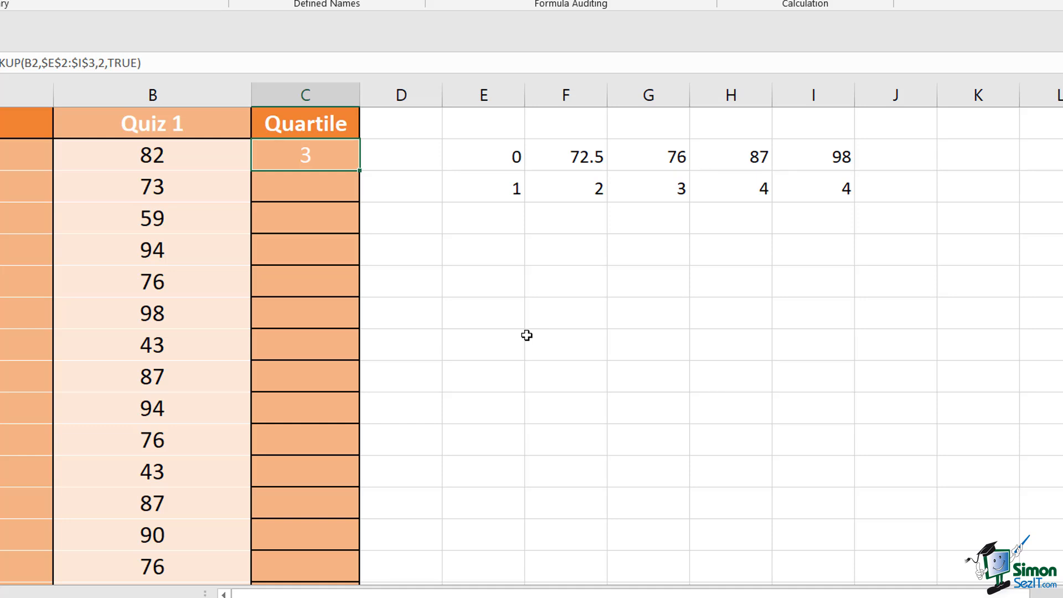
# Fill the HLOOKUP formula from C2 down the Quartile column for all students
pyautogui.doubleClick(359, 168)
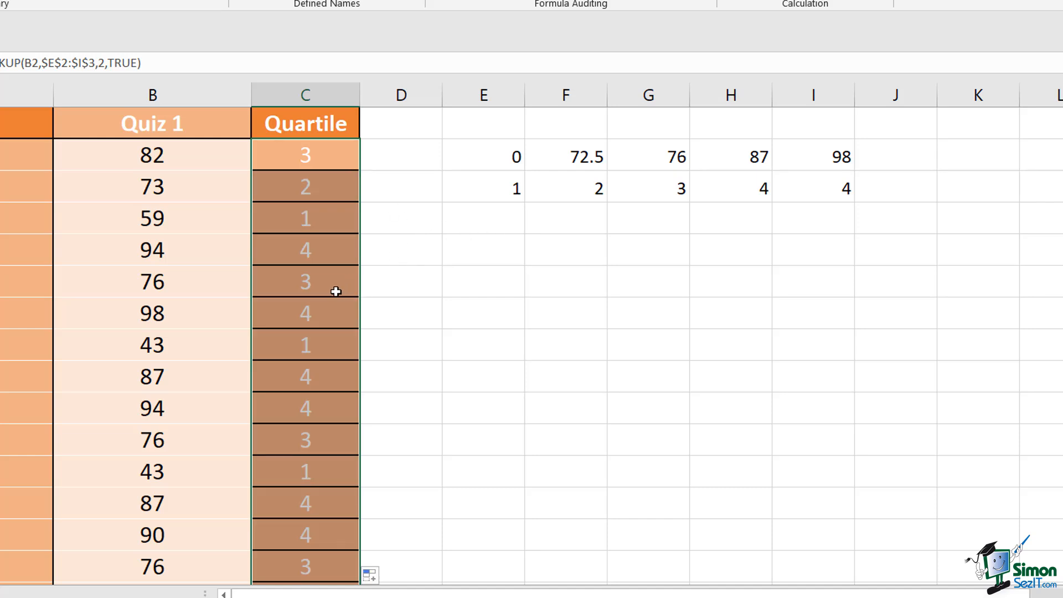
pyautogui.click(464, 333)
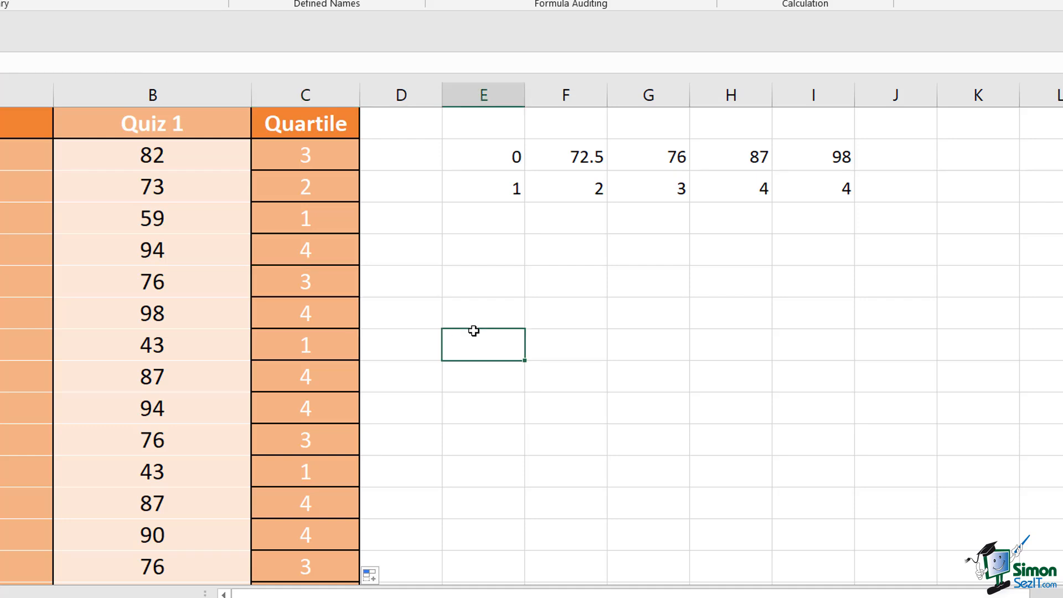